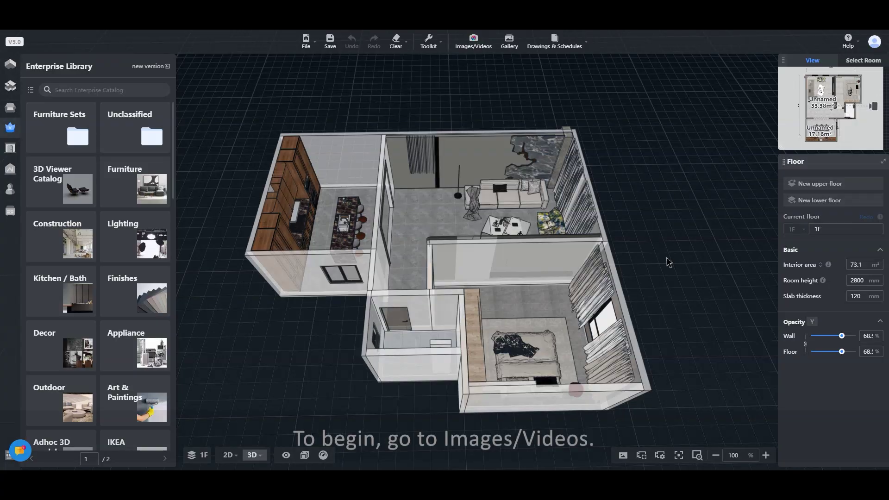
Orbit the view to look down over the furnished apartment at an angle.
mouse_move(675, 188)
mouse_down()
mouse_move(566, 286)
mouse_move(685, 301)
mouse_up()
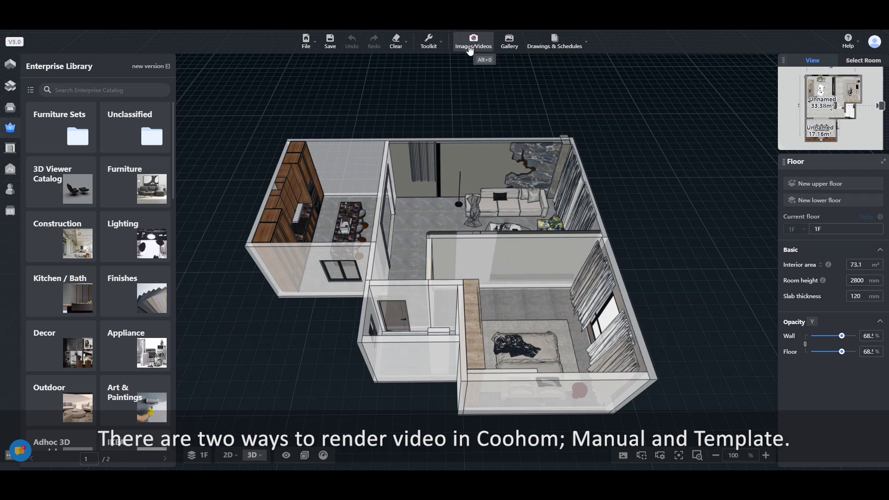
Open the Images/Videos workspace in video mode and enter the camera path editor.
click(474, 43)
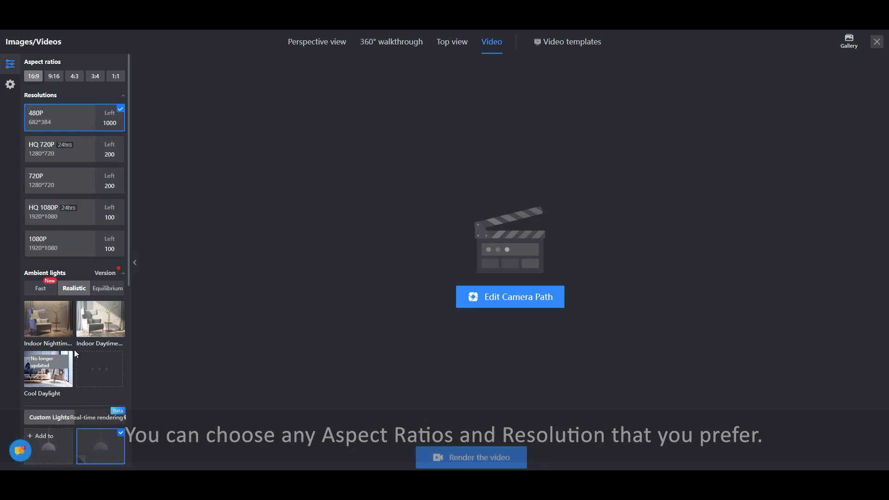
scroll(77, 333, down, 3)
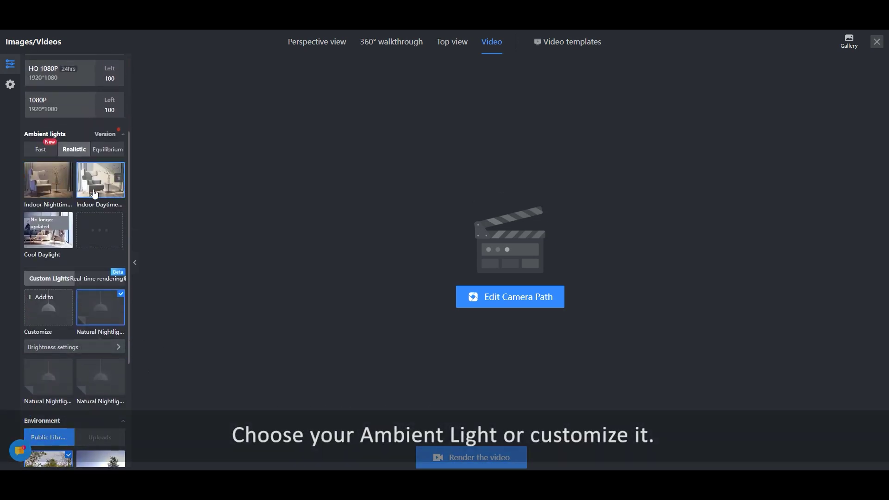
scroll(70, 243, down, 1)
scroll(81, 300, down, 3)
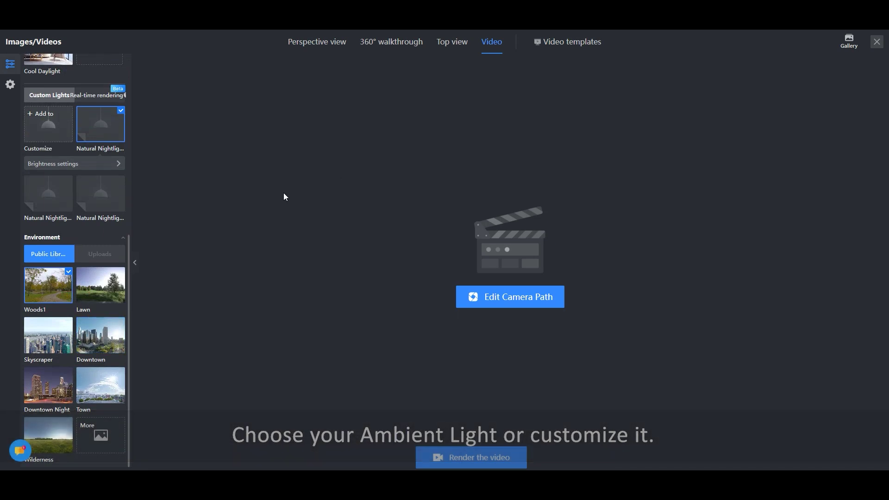
click(506, 304)
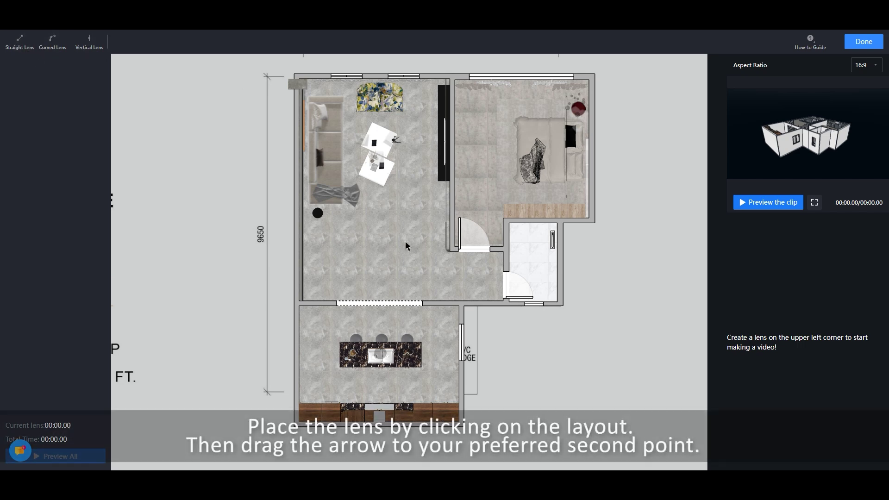
Place a straight lens across the living room and shift it slightly right.
click(406, 131)
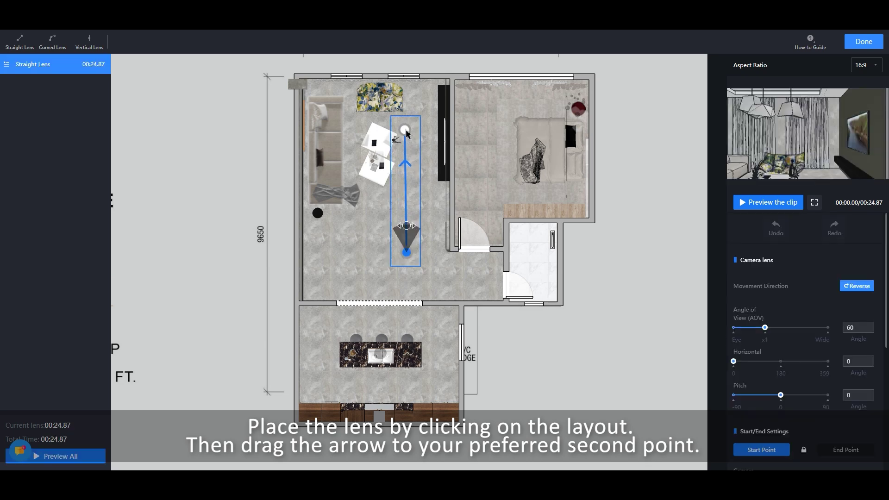
drag(406, 212, 423, 201)
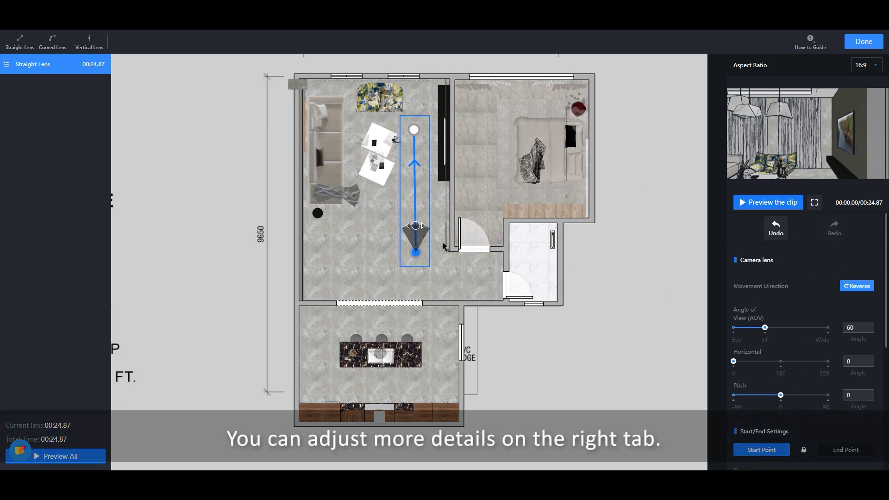
Face the start camera to 270°, set its view angle to 82, and shorten the path to 21.78 s.
drag(423, 232, 377, 254)
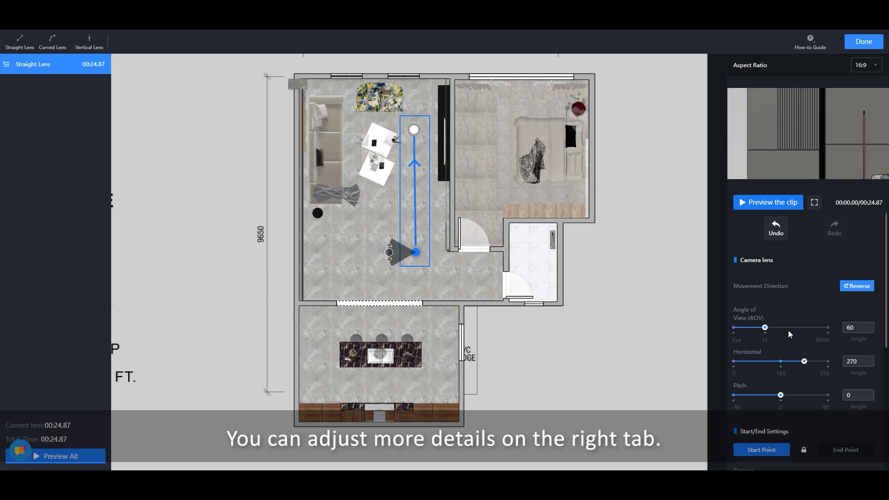
scroll(788, 331, down, 1)
drag(765, 281, 788, 281)
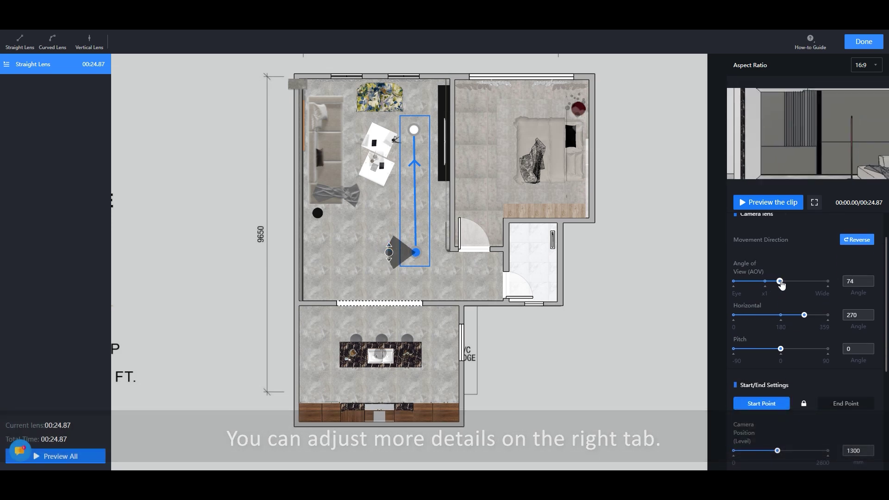
drag(414, 256, 415, 238)
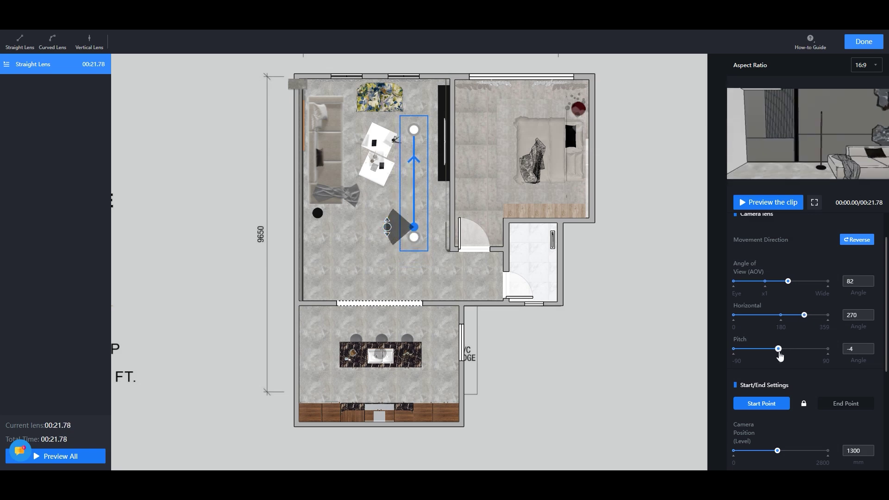
scroll(814, 365, down, 1)
scroll(813, 366, down, 3)
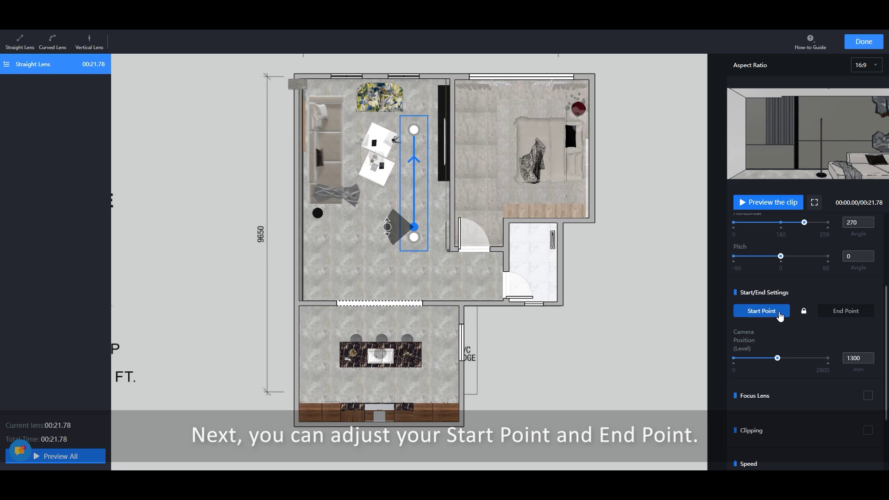
Lower the straight lens's start camera to 810 mm and raise its end camera to 1537 mm.
click(778, 311)
click(838, 313)
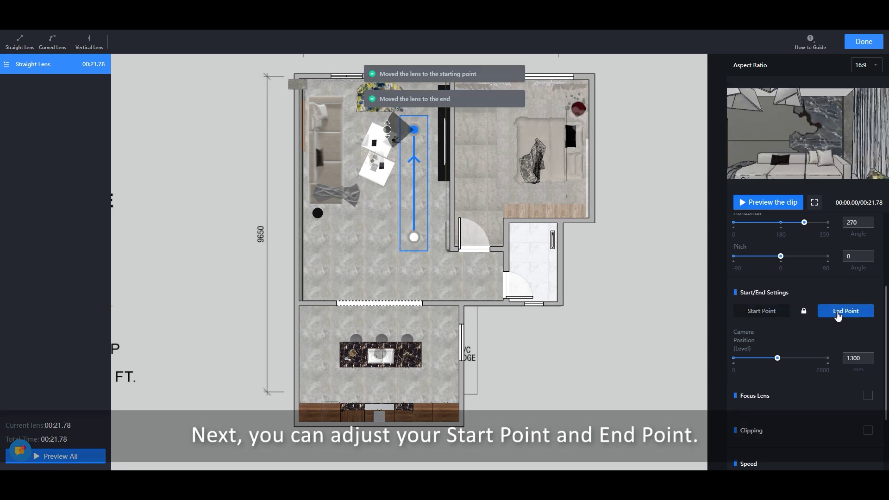
click(773, 312)
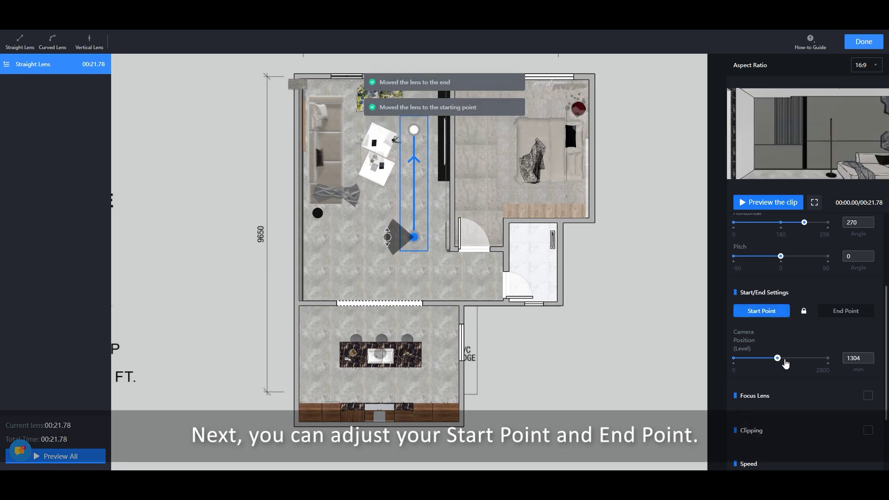
drag(779, 358, 761, 358)
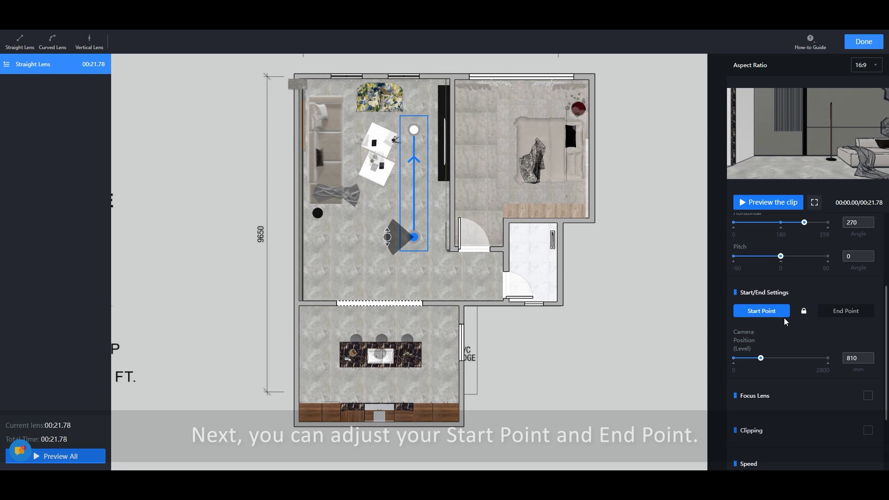
click(827, 310)
drag(761, 358, 786, 362)
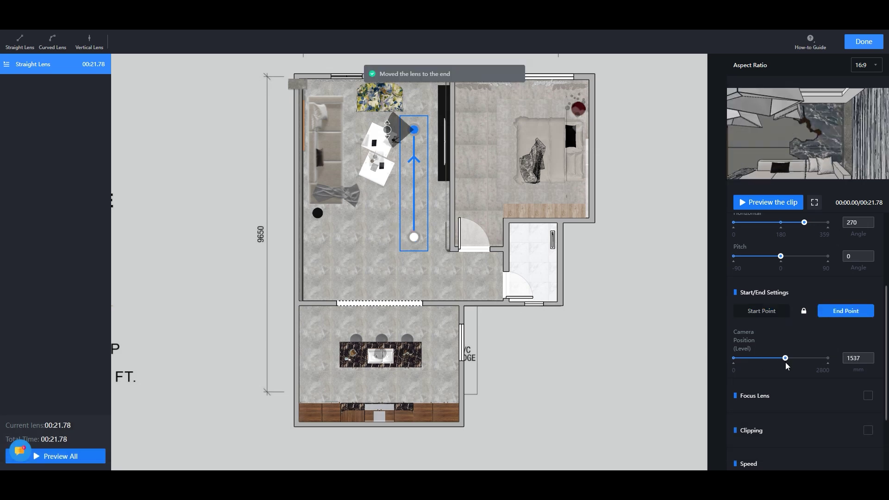
scroll(820, 309, down, 3)
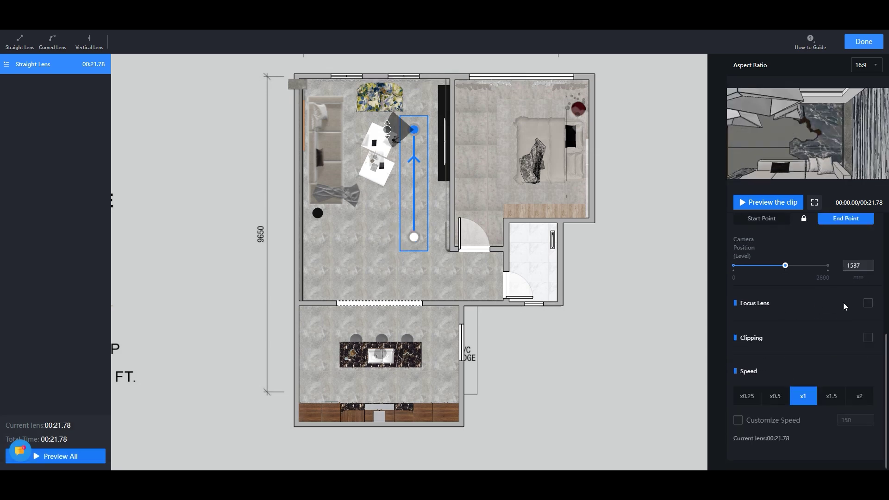
Aim a focus lens at the living-room sofa, try a clipping distance, then turn clipping off.
click(868, 304)
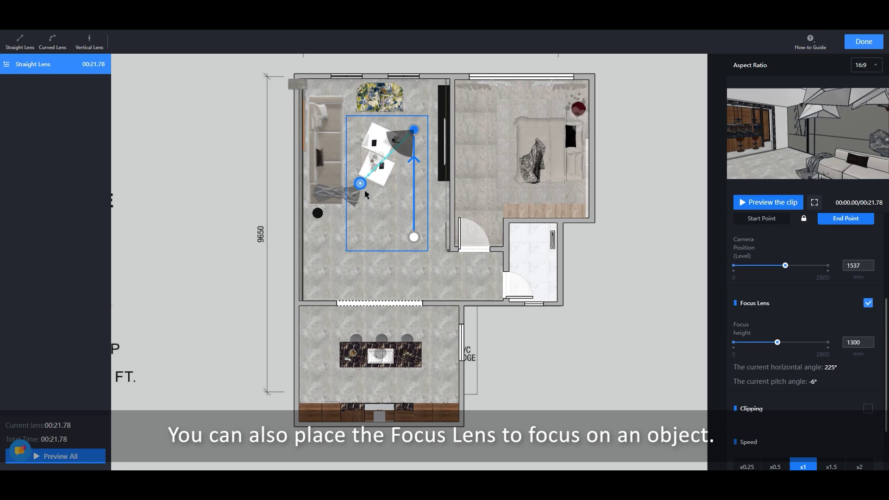
mouse_move(366, 188)
mouse_down()
mouse_move(331, 134)
mouse_move(331, 161)
mouse_move(331, 152)
mouse_up()
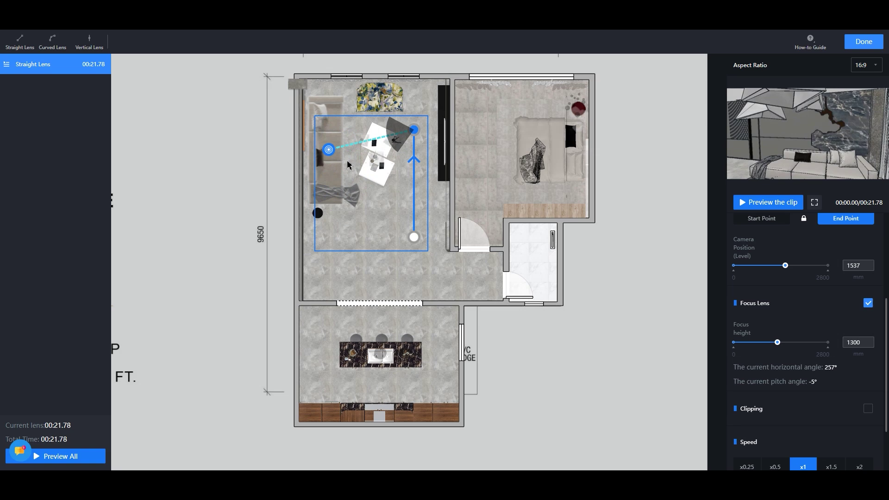
scroll(820, 345, down, 1)
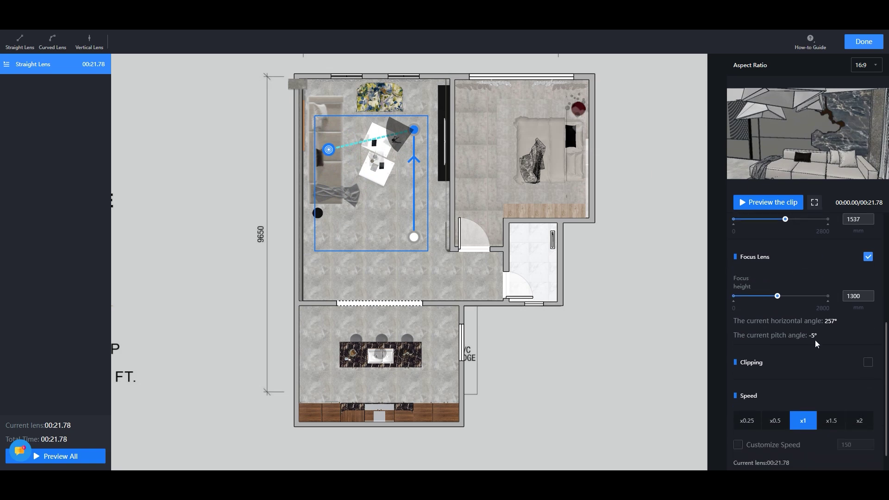
scroll(814, 340, down, 1)
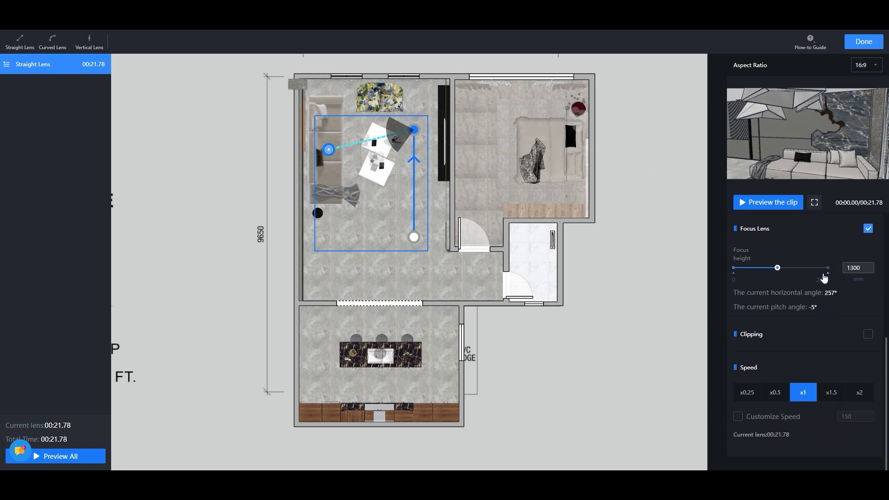
click(869, 334)
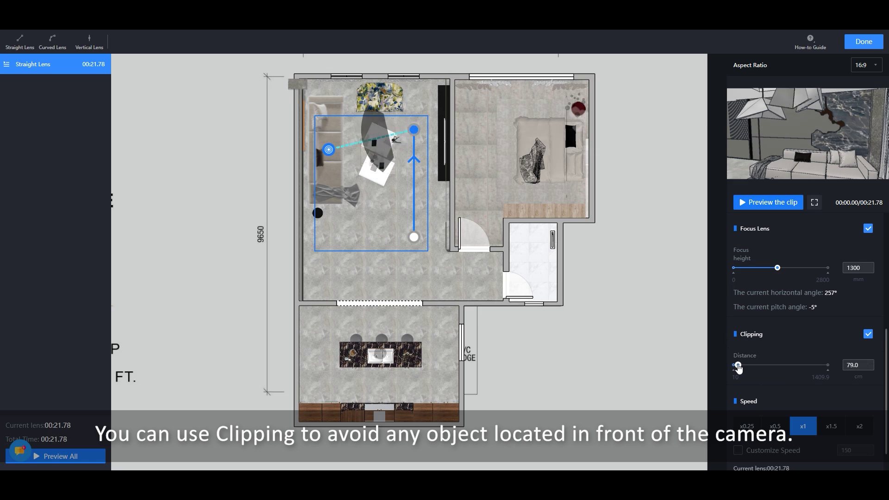
mouse_move(735, 367)
mouse_down()
mouse_move(761, 369)
mouse_move(722, 376)
mouse_up()
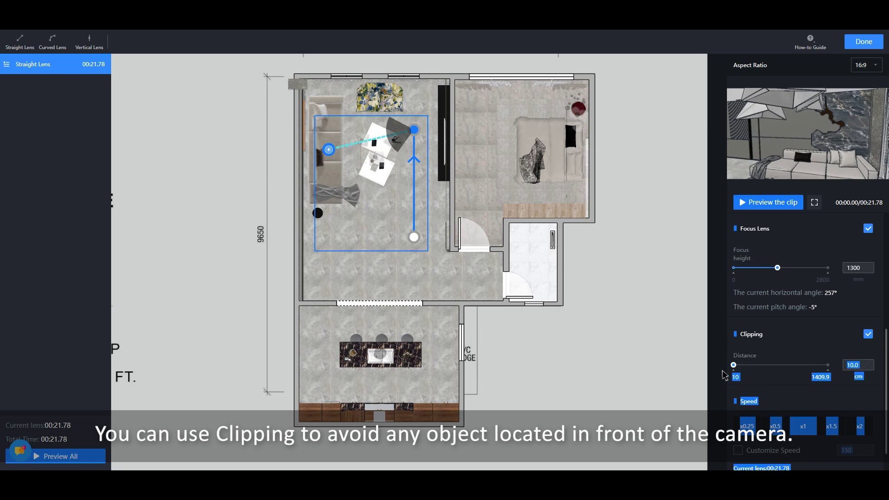
click(868, 334)
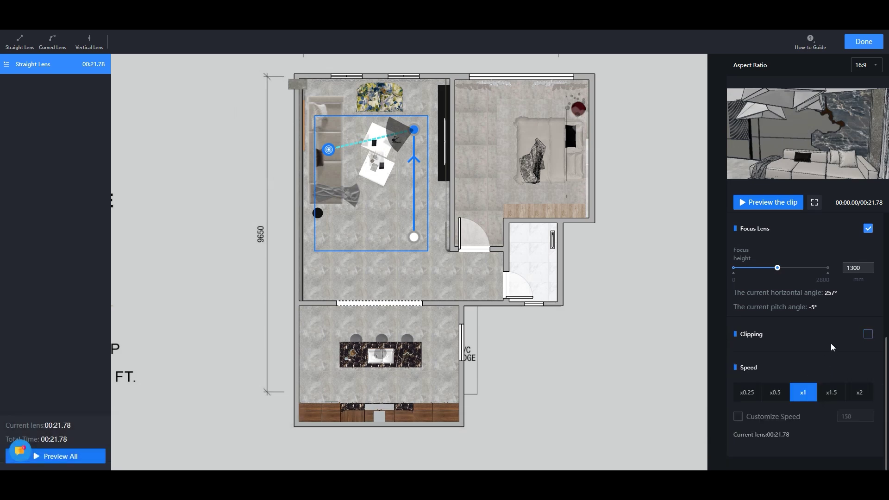
Give the straight lens a custom playback speed and preview the 5.74-second clip.
click(738, 416)
text(600)
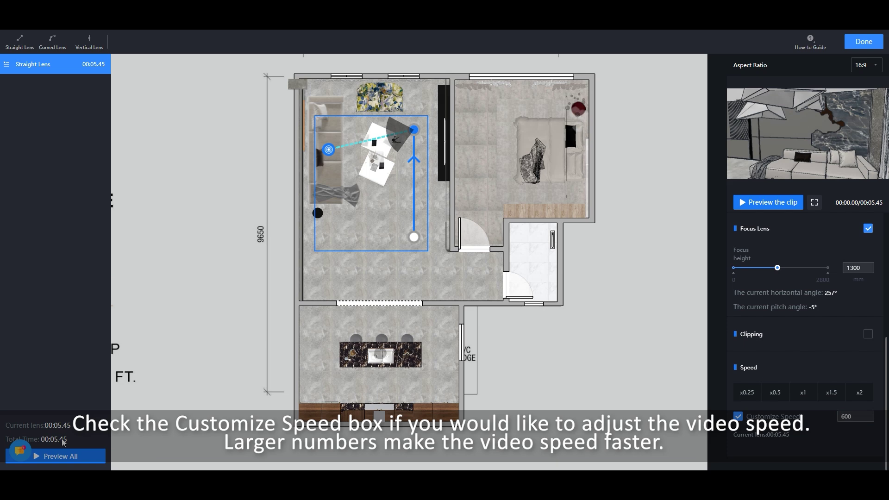
click(768, 205)
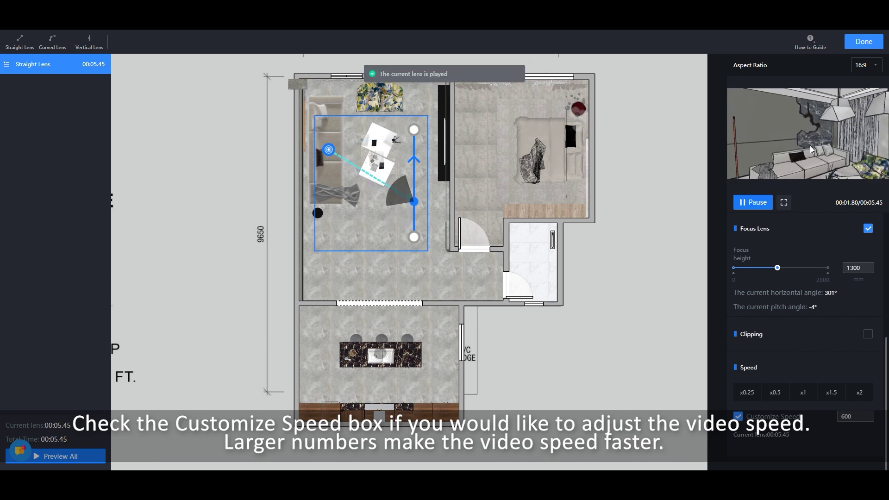
scroll(819, 340, up, 3)
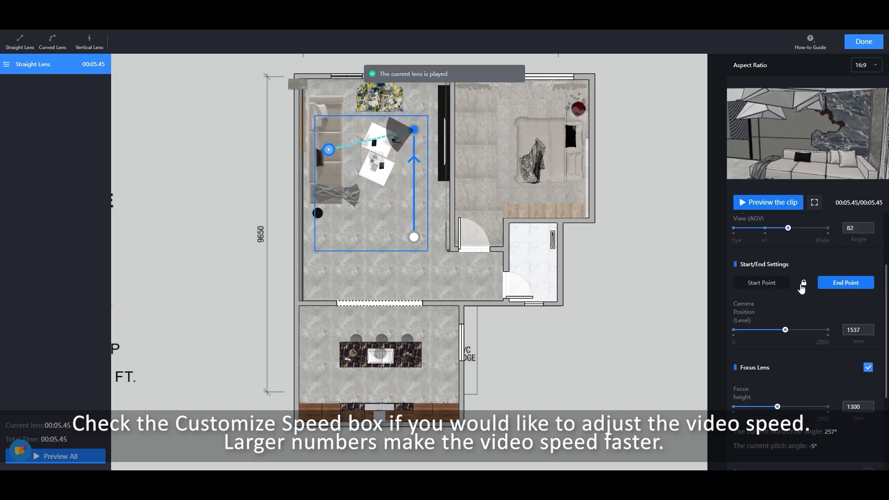
click(757, 285)
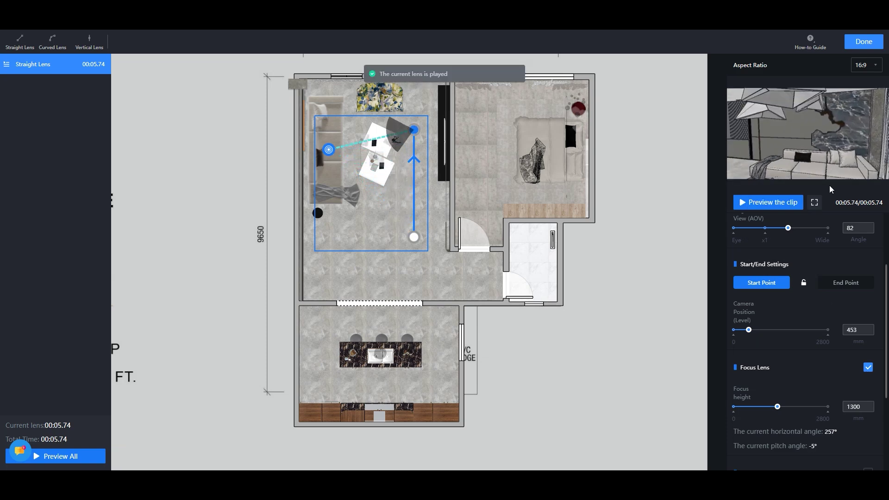
Add a curved lens, dismiss the 30-second warning, and focus it near the coffee table.
click(315, 256)
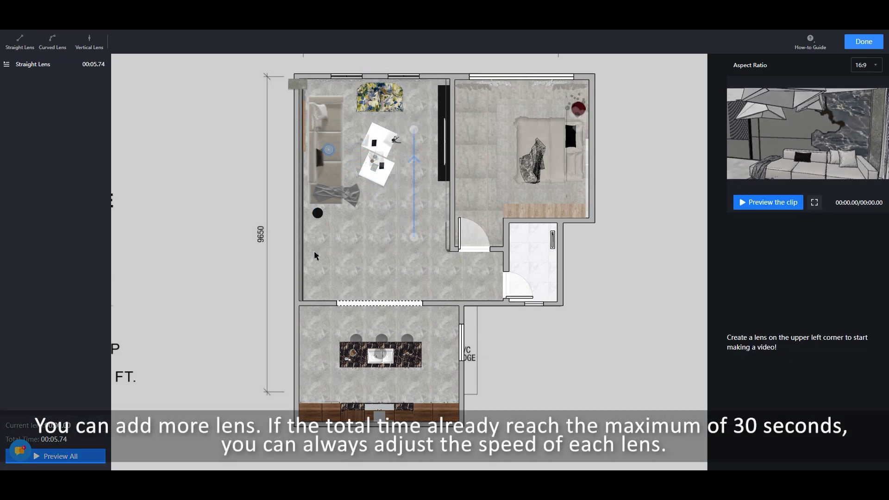
click(421, 105)
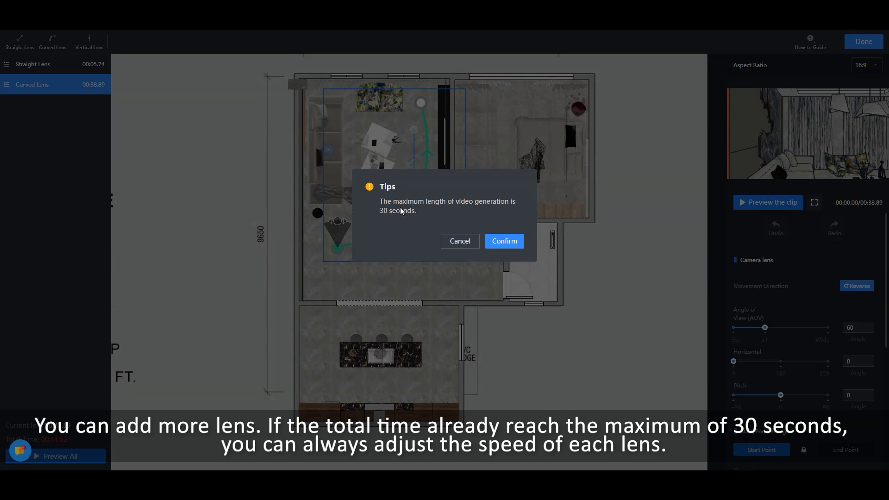
click(509, 247)
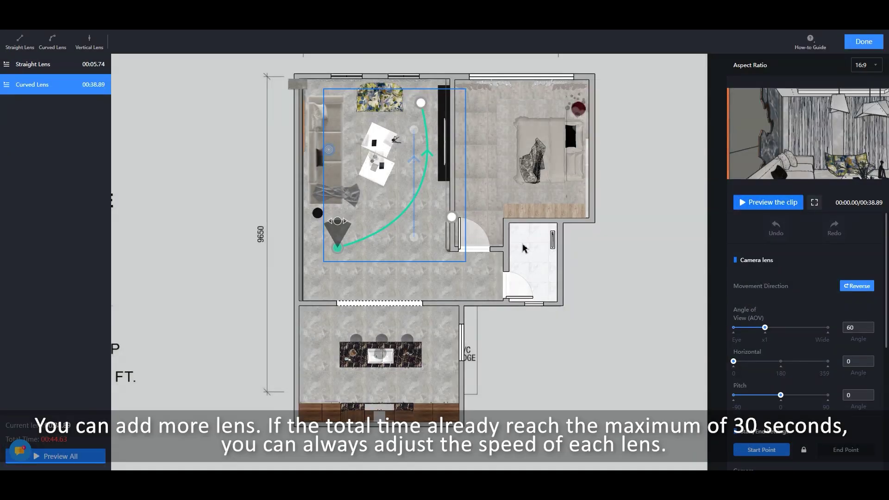
scroll(802, 347, down, 5)
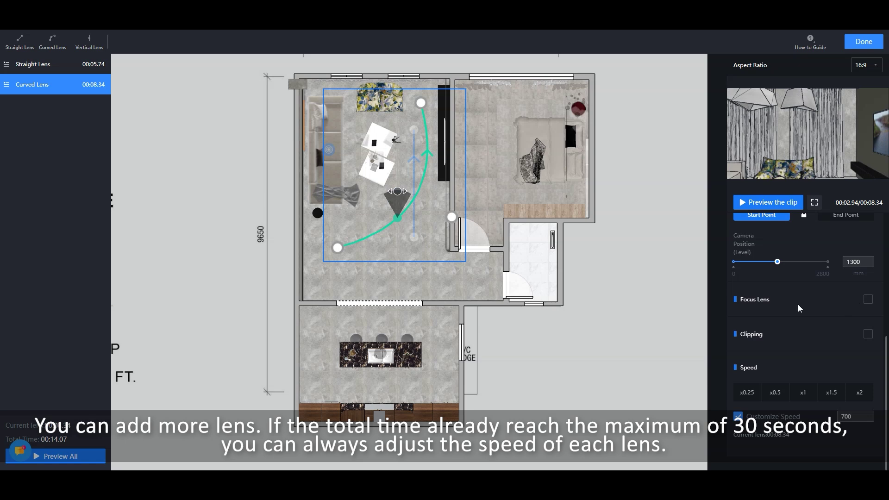
click(867, 300)
drag(392, 208, 375, 169)
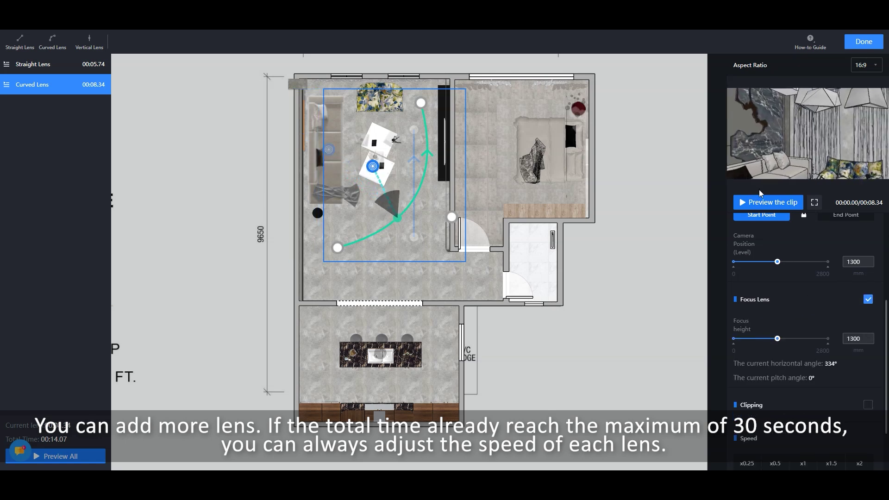
Extend the curved path toward the bedroom door and adjust its start and end camera heights.
drag(451, 216, 480, 242)
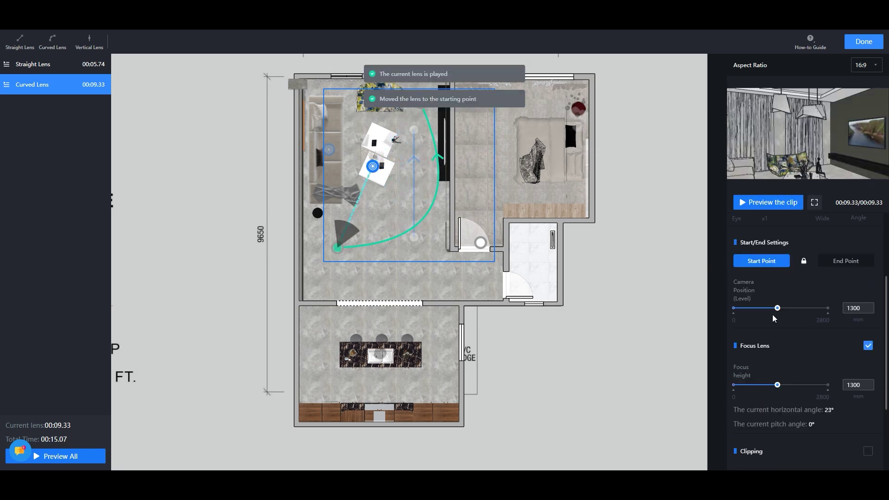
drag(795, 318, 757, 334)
click(846, 260)
drag(827, 307, 810, 308)
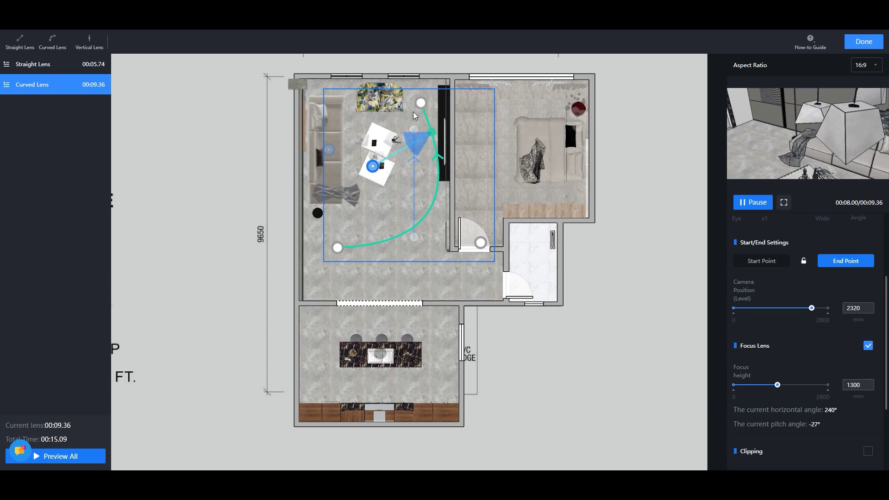
click(791, 309)
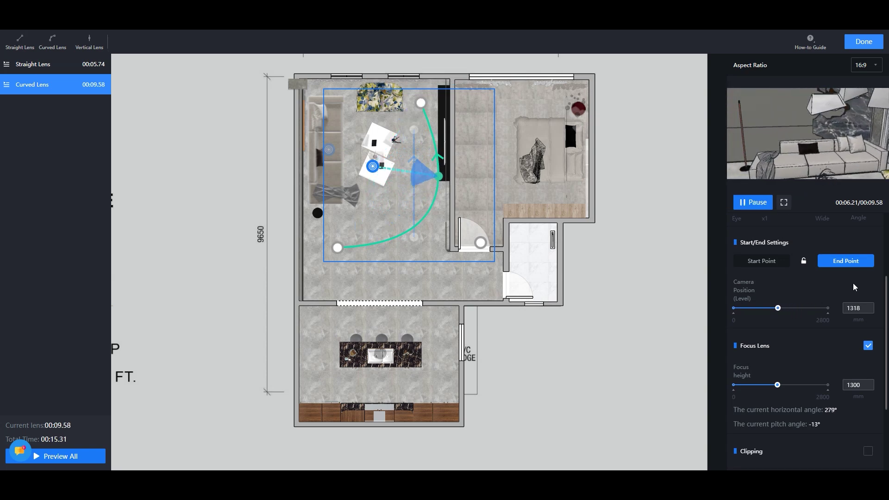
click(89, 42)
Place a vertical lens at the dining doorway and move the curved lens into the bedroom.
click(369, 318)
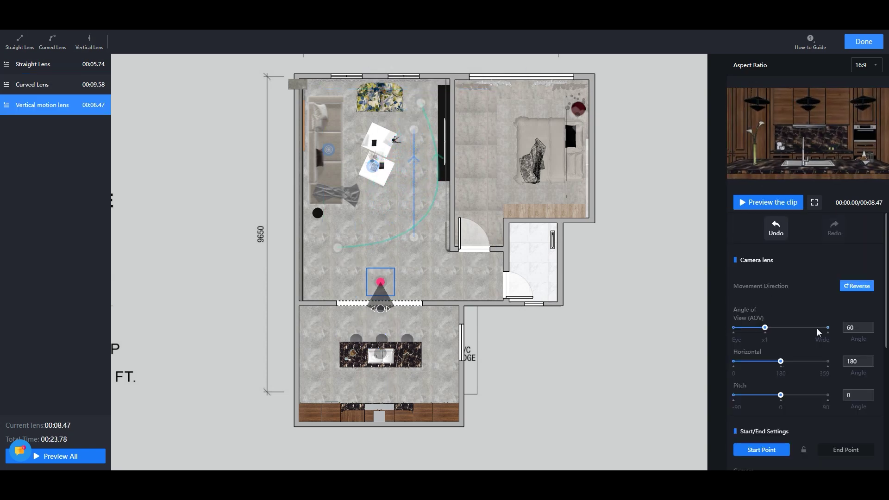
click(846, 310)
drag(813, 357, 742, 357)
scroll(771, 375, down, 2)
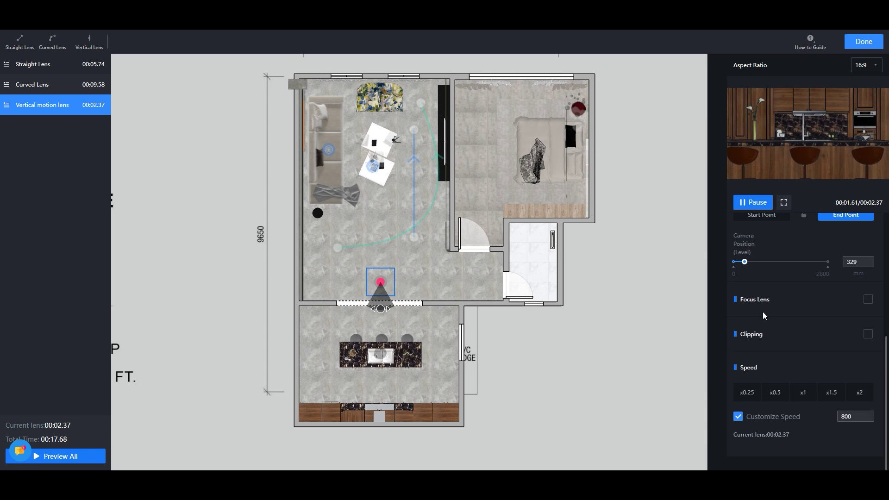
click(32, 85)
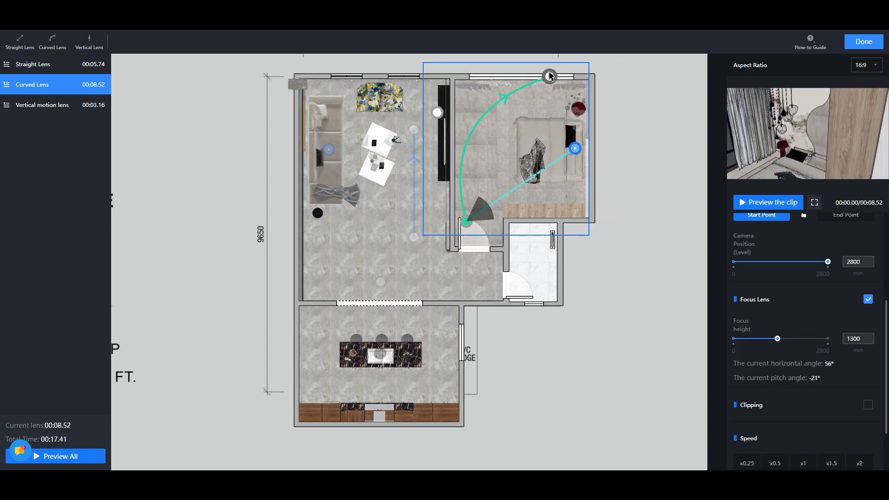
drag(470, 229, 481, 205)
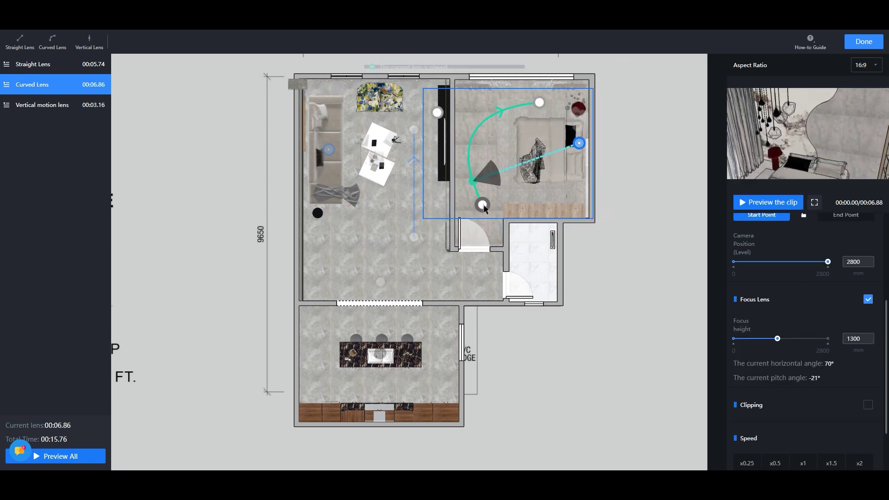
scroll(828, 357, up, 2)
click(846, 308)
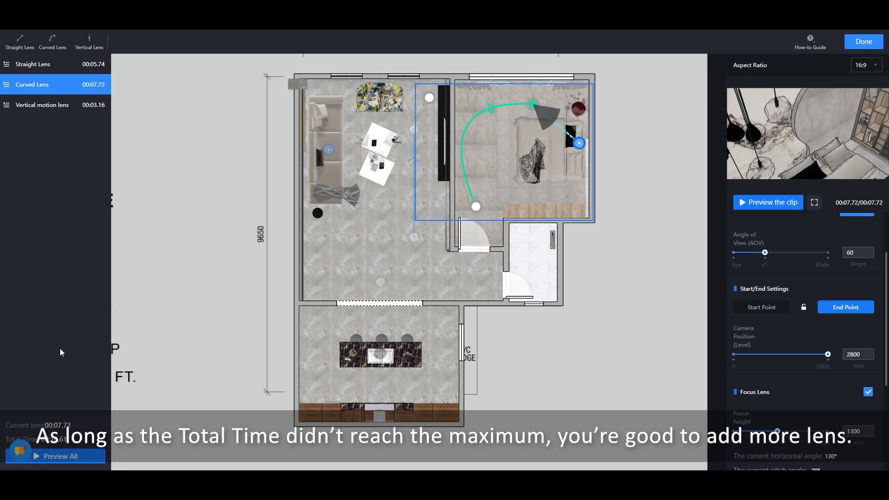
Add a bedroom vertical lens facing the bed, rising 480–2073 mm over 2.66 s, and preview it.
click(464, 155)
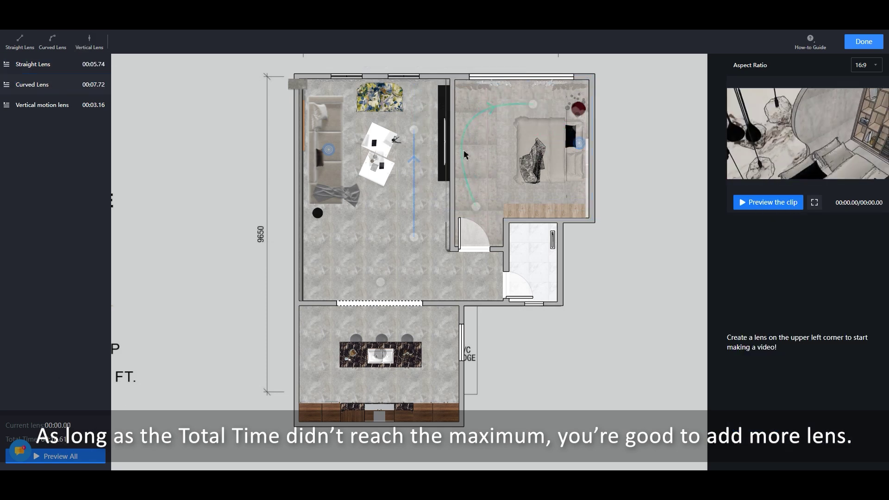
click(492, 153)
mouse_move(492, 126)
mouse_down()
mouse_move(545, 163)
mouse_move(463, 159)
mouse_up()
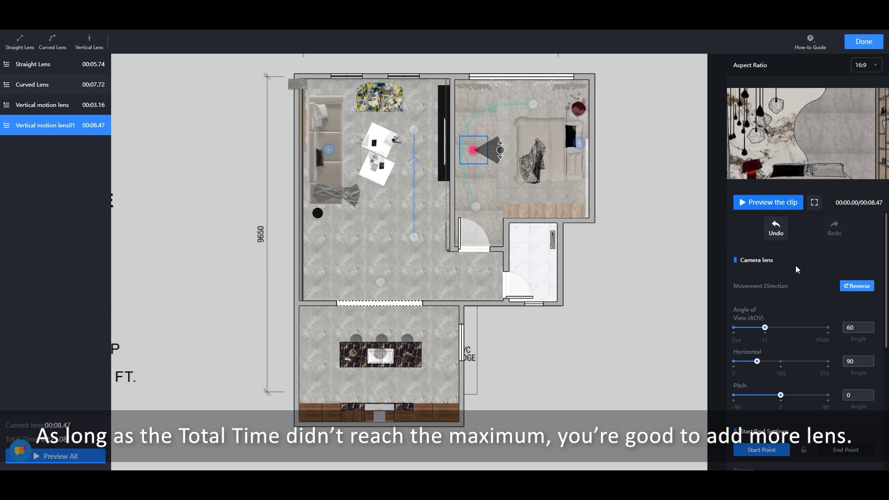
scroll(838, 395, down, 2)
click(762, 310)
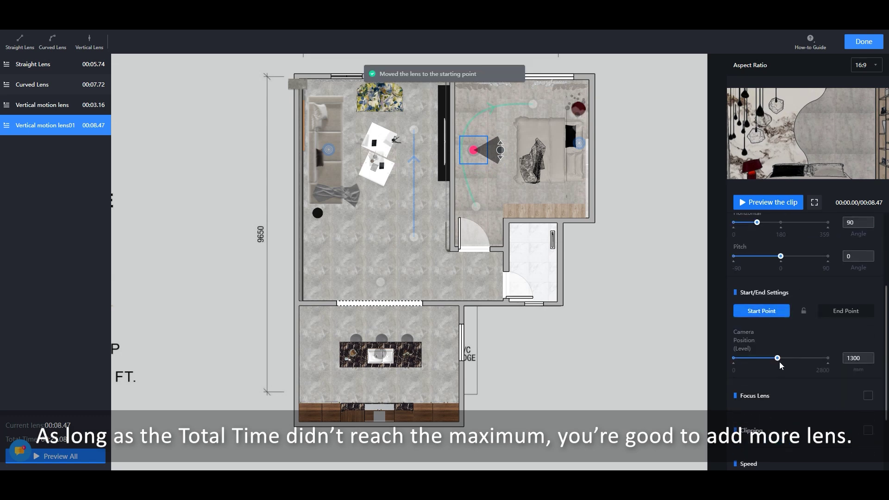
mouse_move(779, 362)
mouse_down()
mouse_move(740, 362)
mouse_move(803, 359)
mouse_up()
scroll(785, 420, down, 3)
click(855, 416)
text(6)
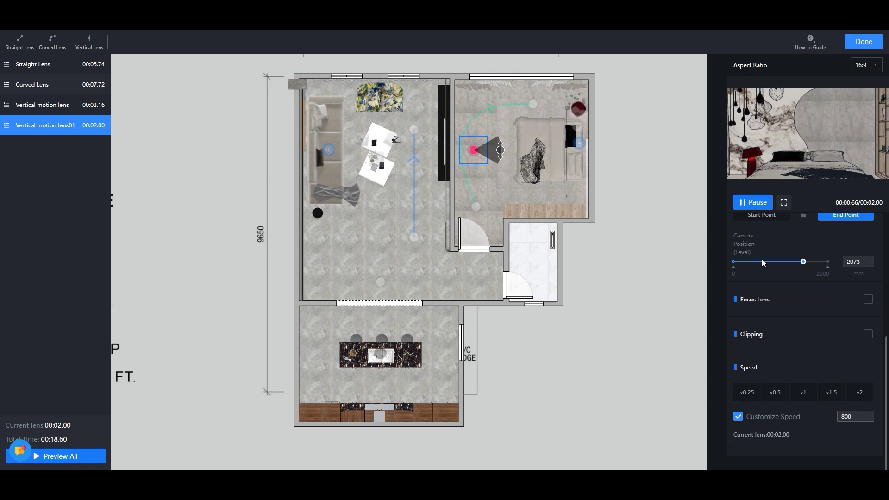
click(764, 202)
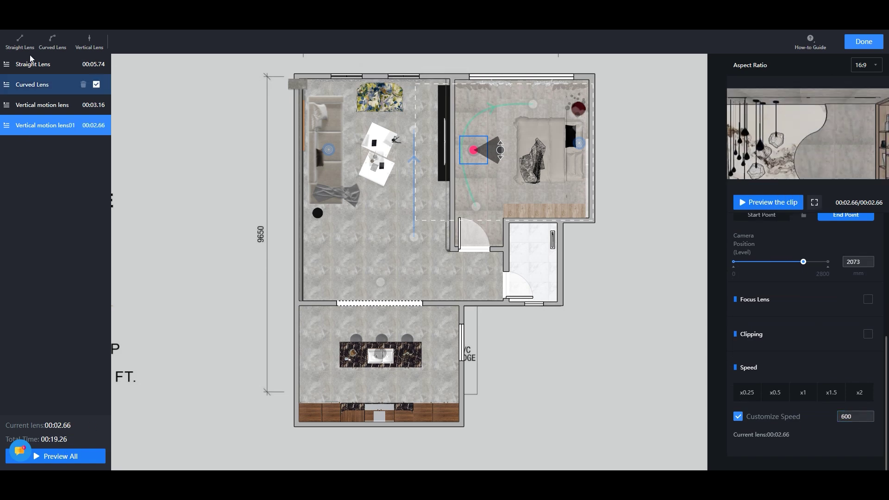
Draw a curved lens around the kitchen island at speed 800 (7.07 s) and preview it.
click(52, 42)
click(361, 340)
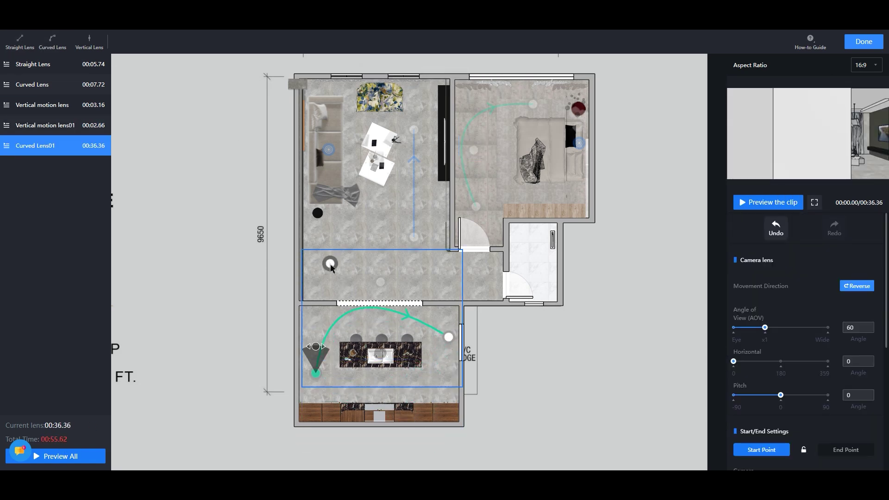
scroll(828, 304, down, 5)
scroll(742, 429, down, 2)
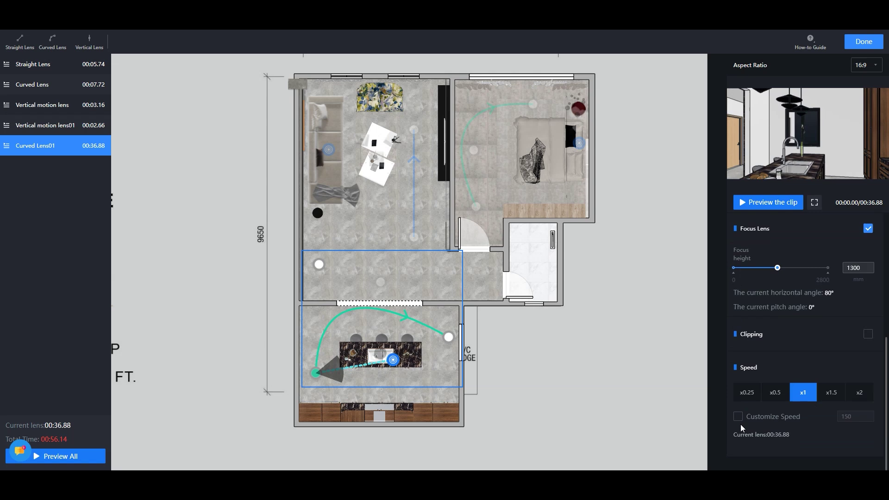
text(800)
key(Return)
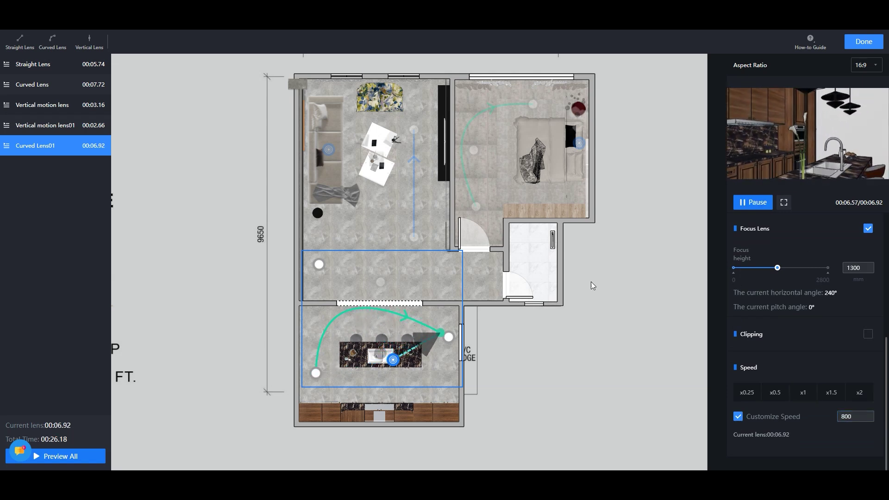
click(787, 203)
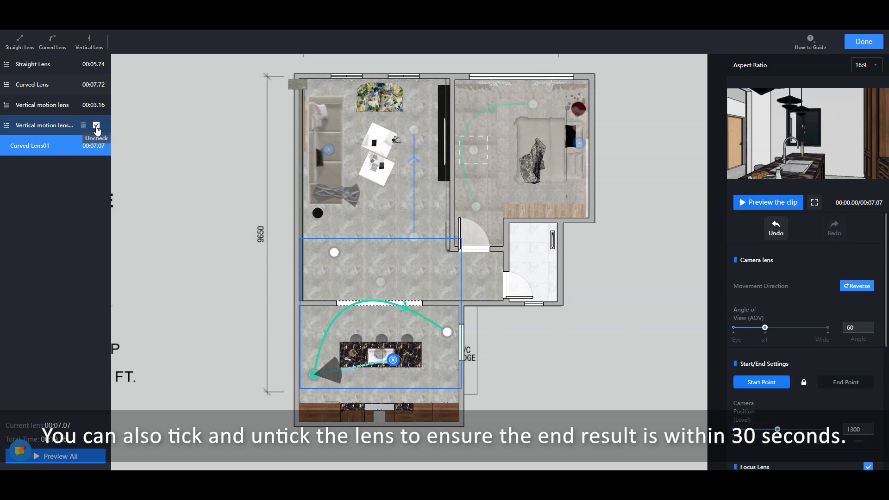
click(97, 127)
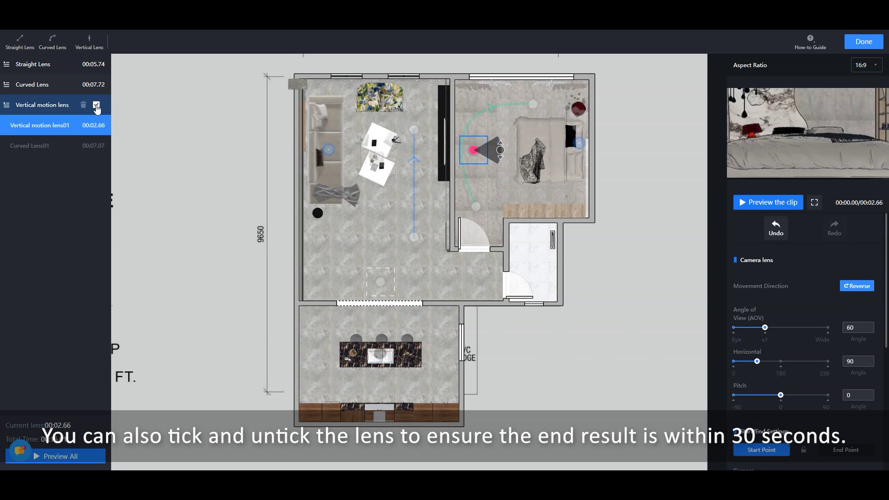
click(97, 106)
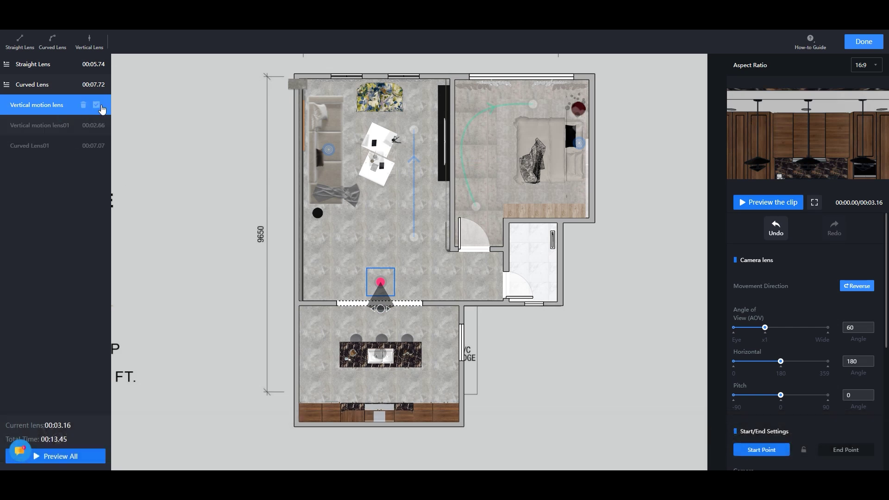
click(97, 145)
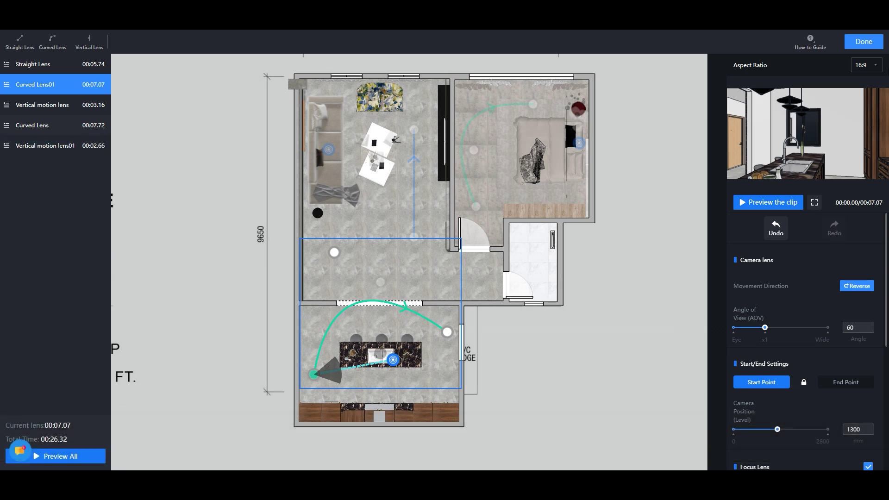
Check the aspect ratio options and finish the five-lens camera path at 16:9.
click(865, 67)
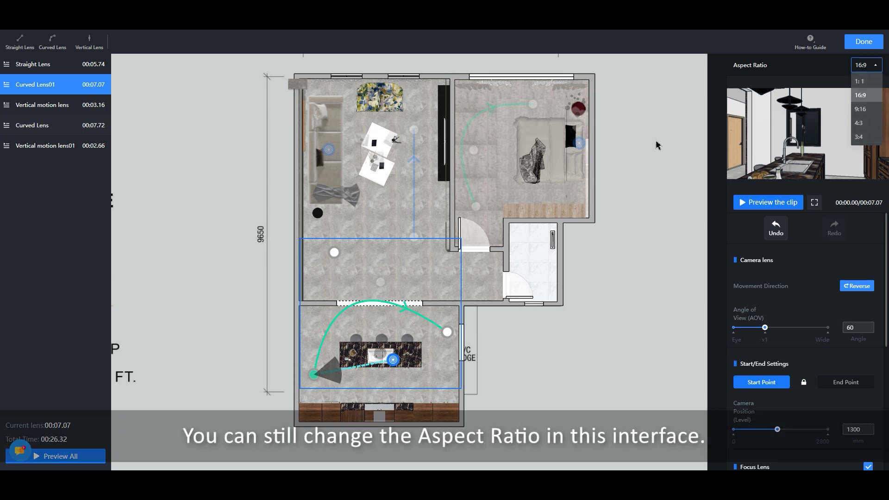
click(864, 42)
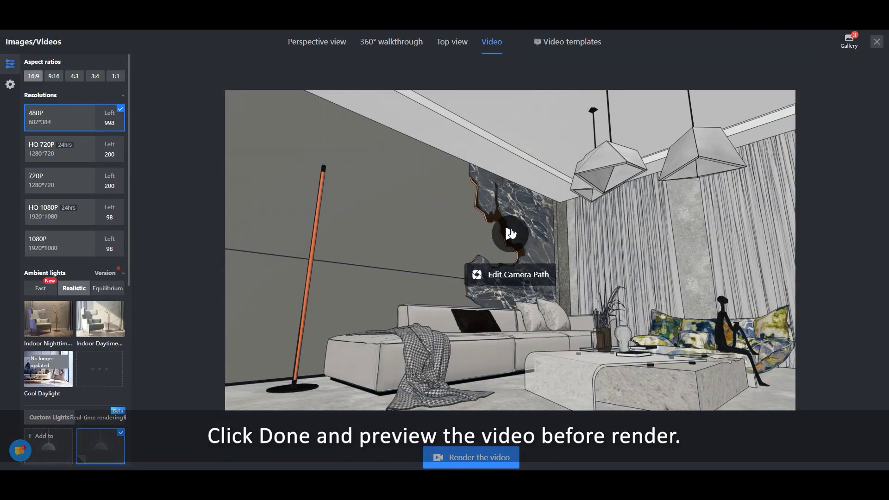
Play and stop the walkthrough preview, then send the 480P video to rendering.
click(508, 234)
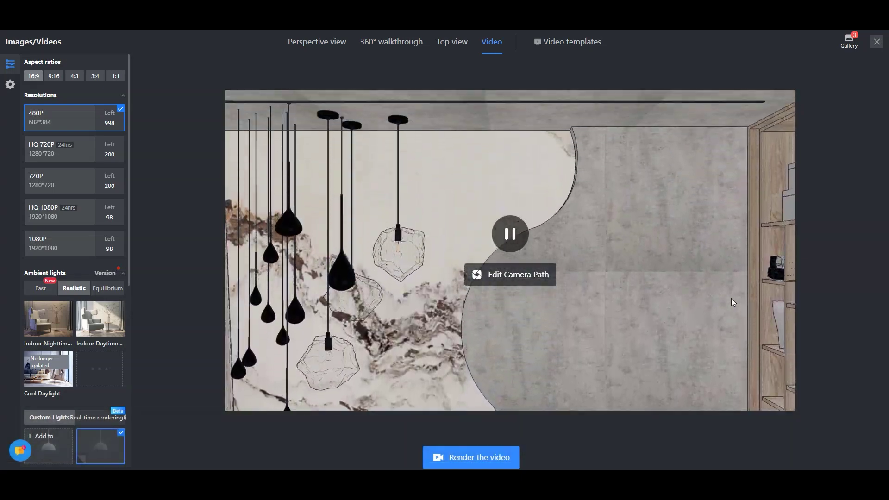
click(499, 315)
click(490, 463)
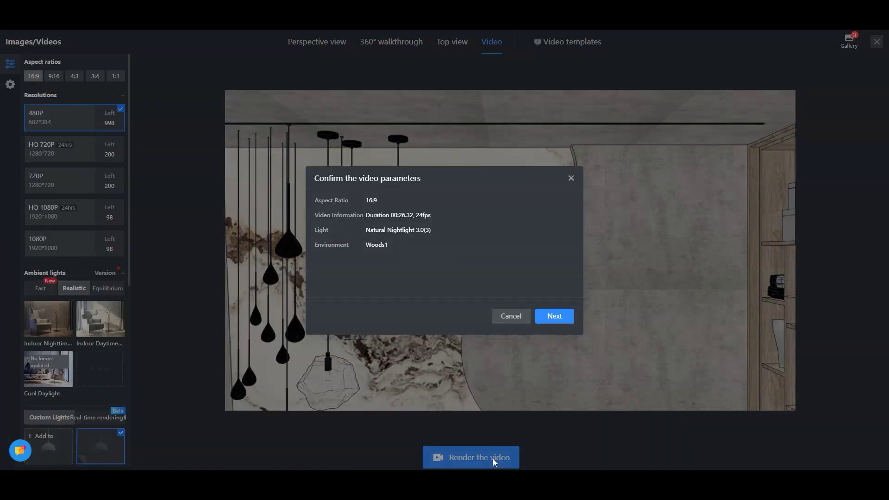
click(567, 319)
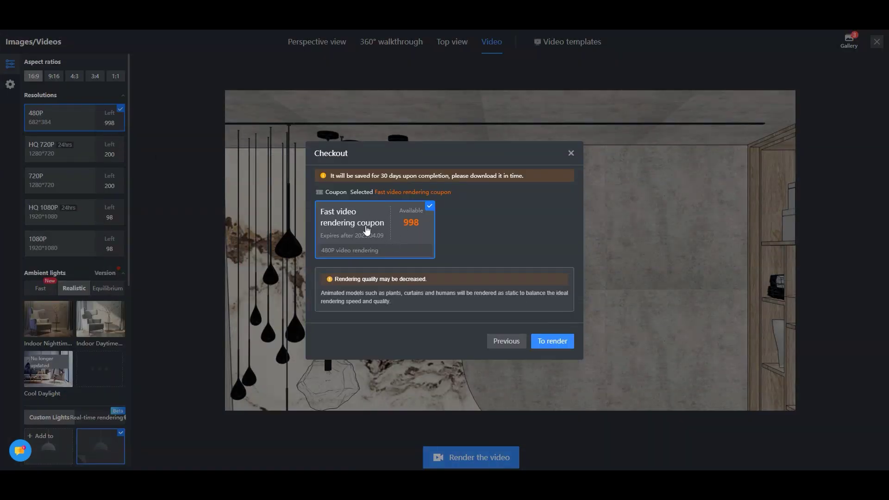
Submit the render with the fast coupon, then list all nine Project Demo templates.
click(552, 341)
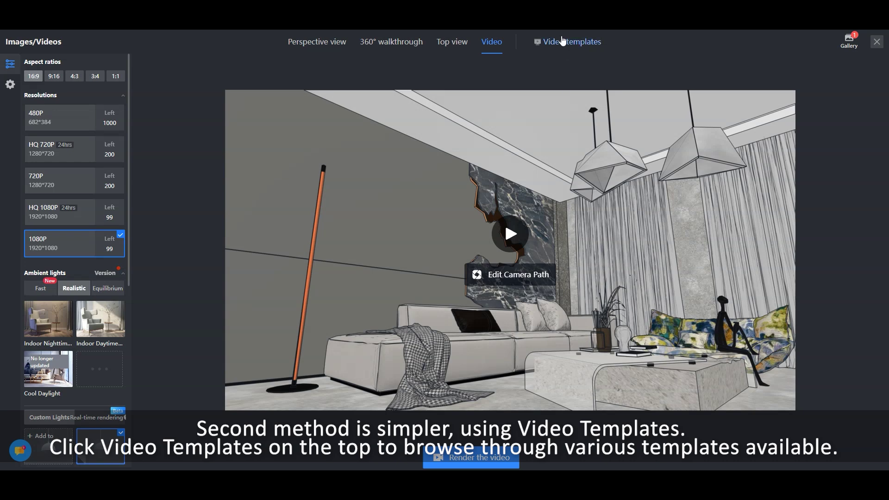
click(572, 43)
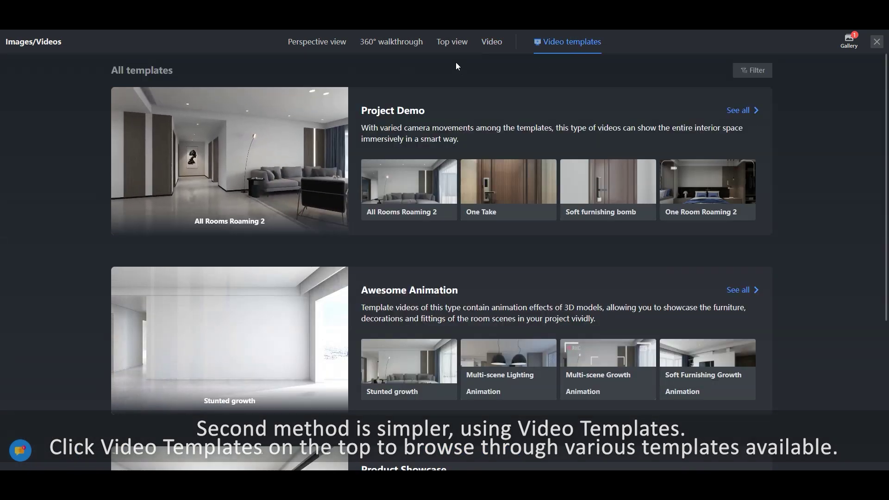
scroll(323, 350, down, 2)
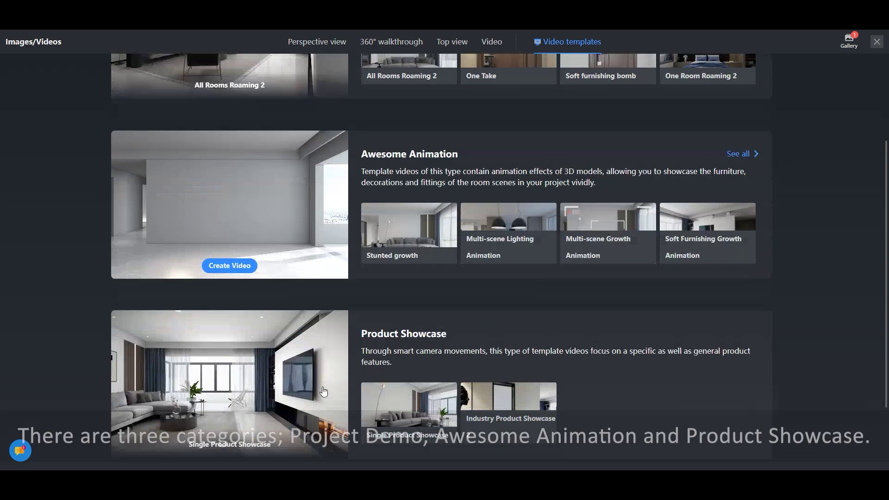
scroll(313, 353, down, 1)
scroll(303, 353, up, 3)
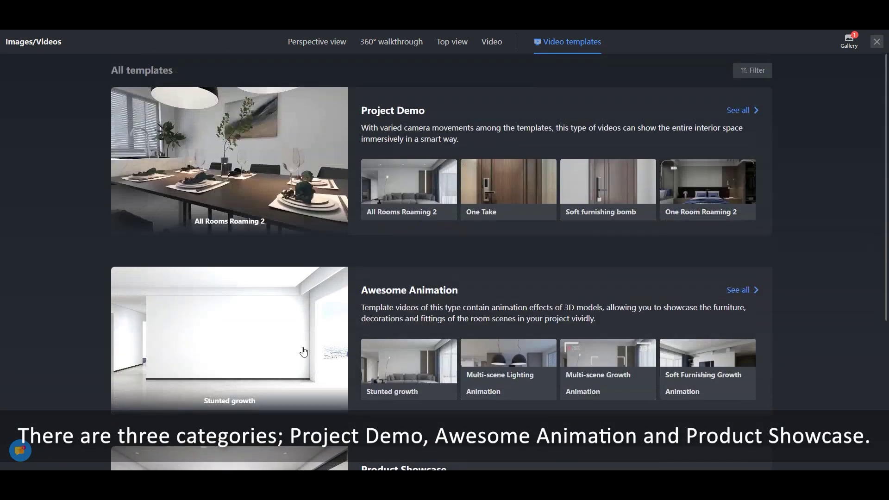
click(740, 111)
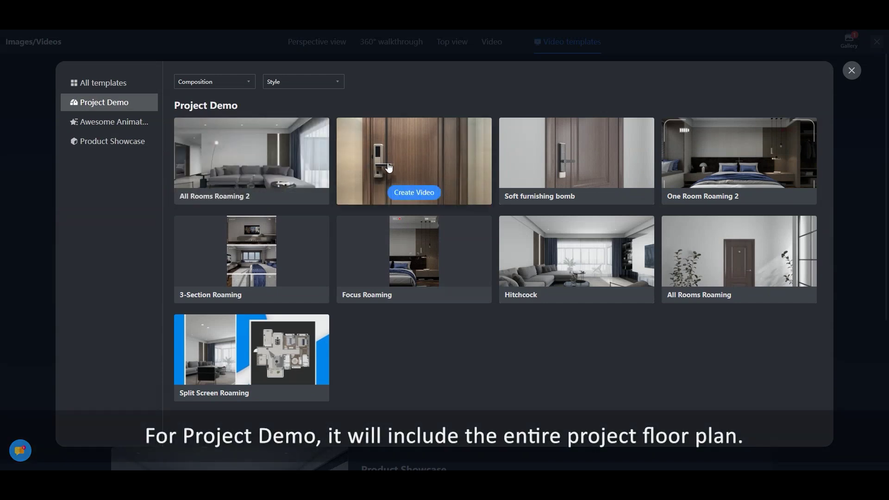
mouse_move(252, 160)
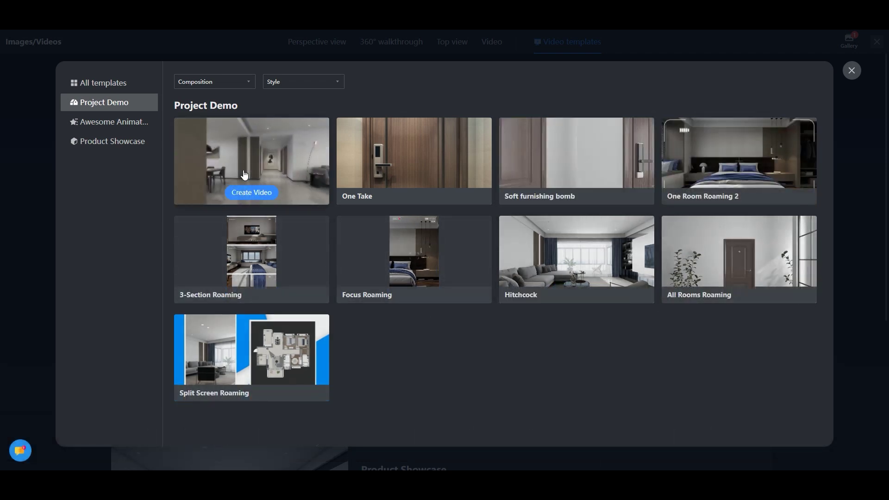
Preview an All Rooms Roaming 2 video, toggling Balcony off and back on.
click(252, 193)
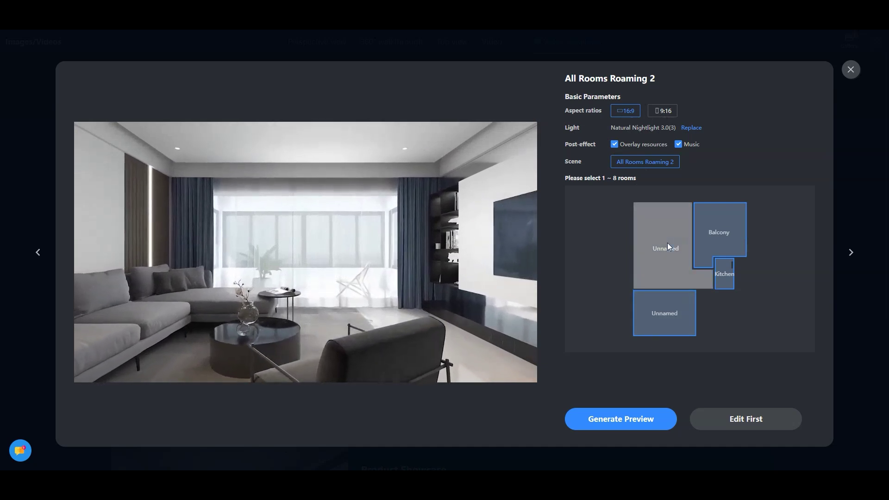
click(715, 232)
click(717, 232)
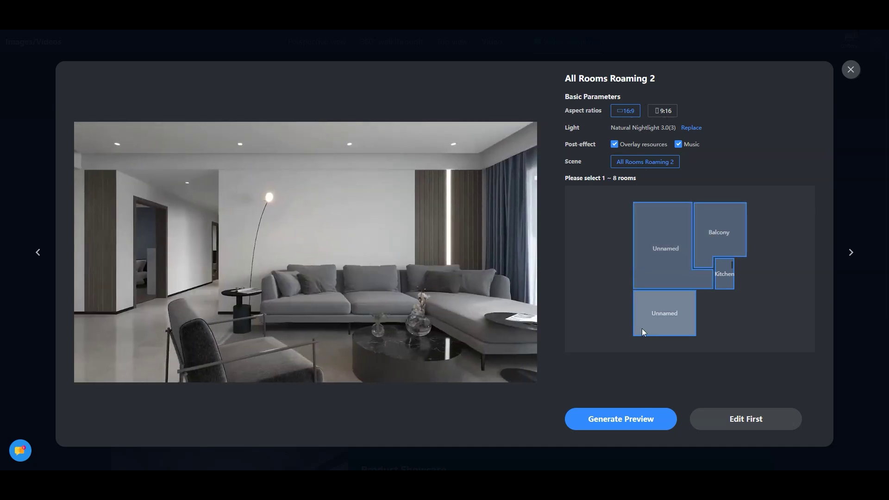
click(648, 420)
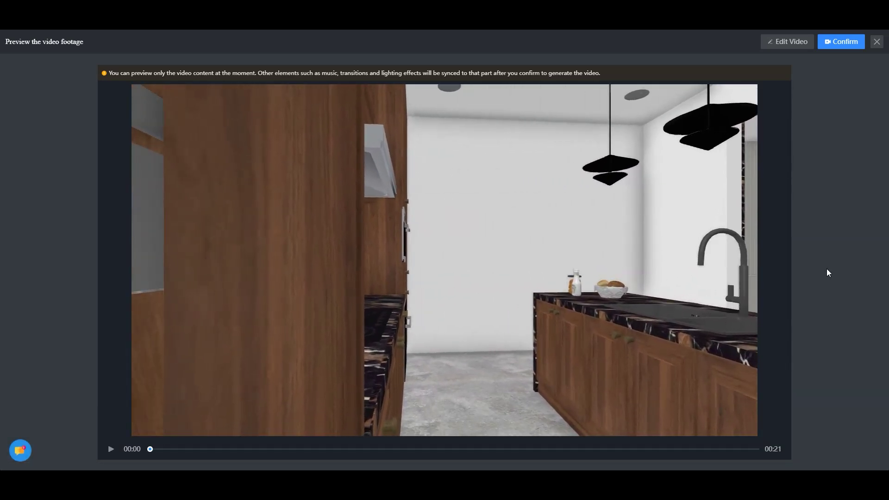
Narrow the first clip's field of view to 43 and rotate toward the armchair.
click(793, 44)
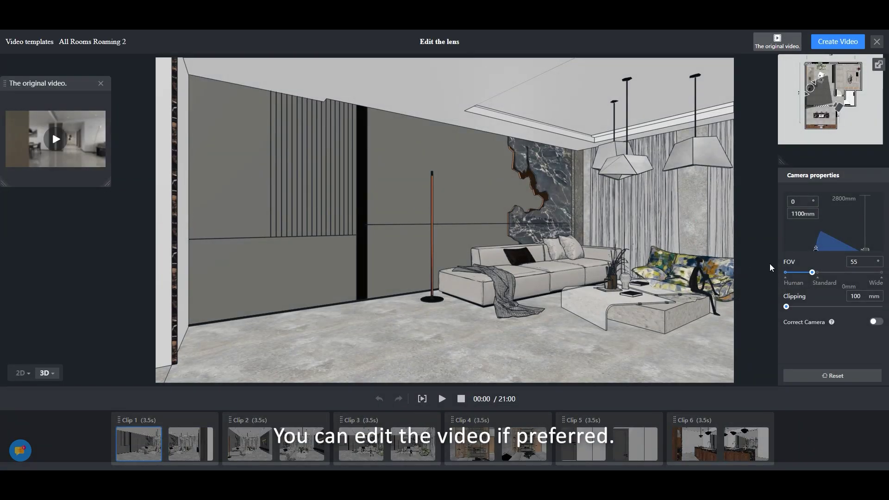
mouse_move(813, 272)
mouse_down()
mouse_move(789, 273)
mouse_move(800, 273)
mouse_up()
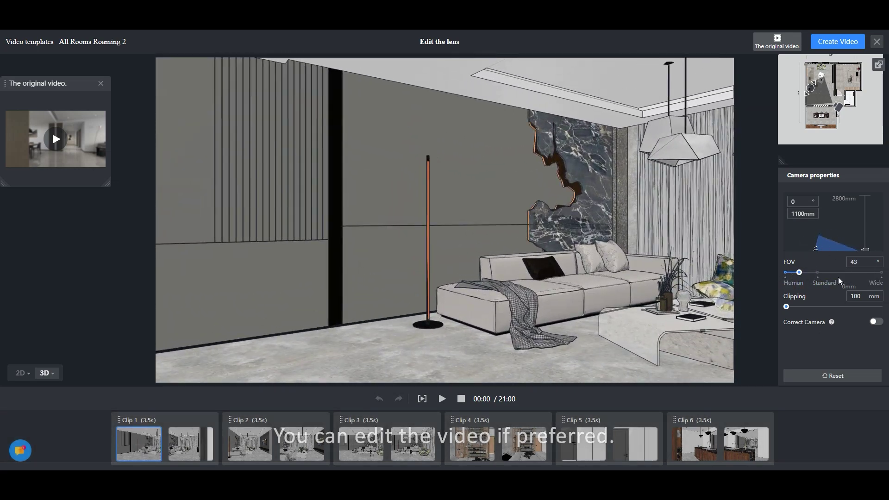
drag(660, 301, 551, 301)
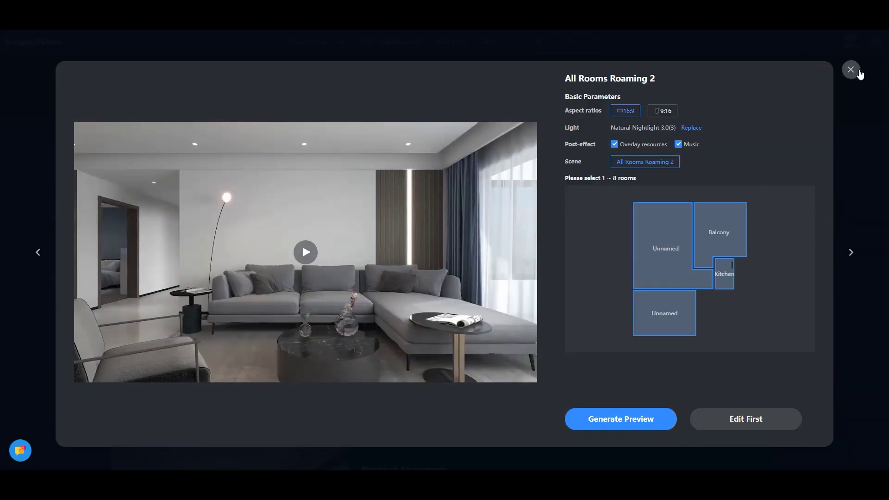
Create the edited template video and list all Awesome Animation templates.
click(851, 70)
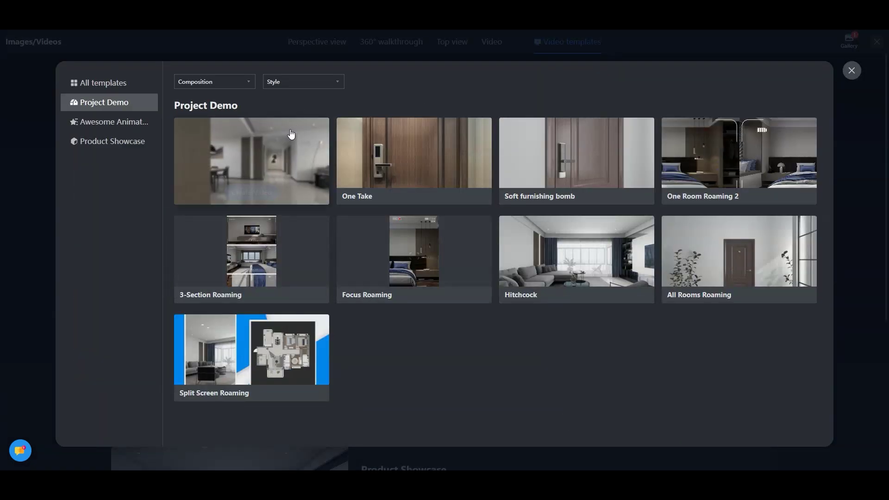
click(851, 71)
scroll(444, 218, down, 2)
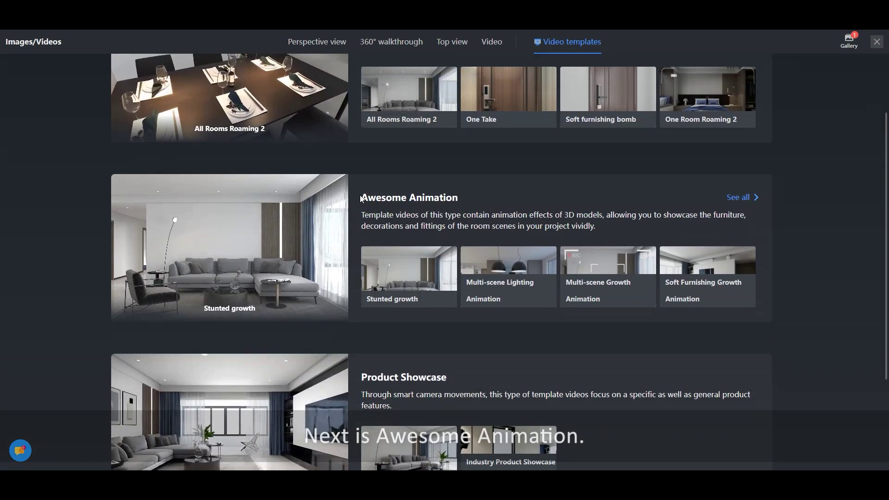
click(743, 197)
mouse_move(738, 160)
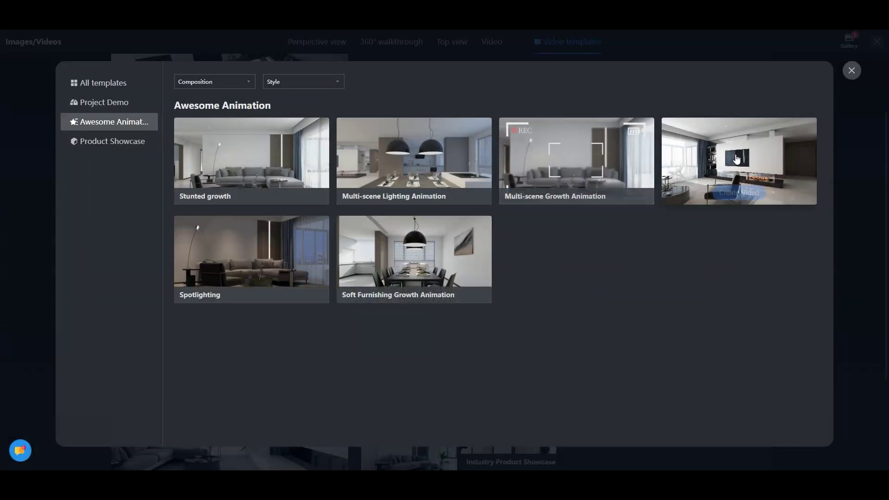
Create a Stunted growth video at HQ 1080P, then check the footage and rooms choices.
click(252, 193)
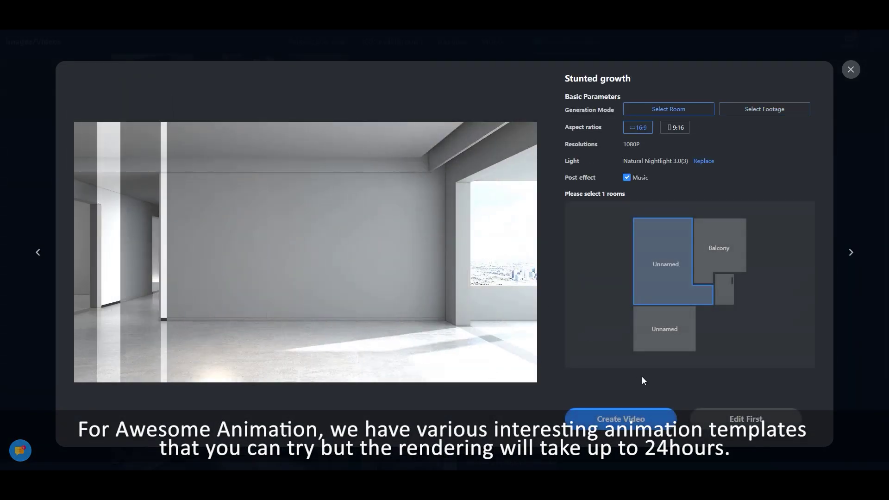
click(620, 419)
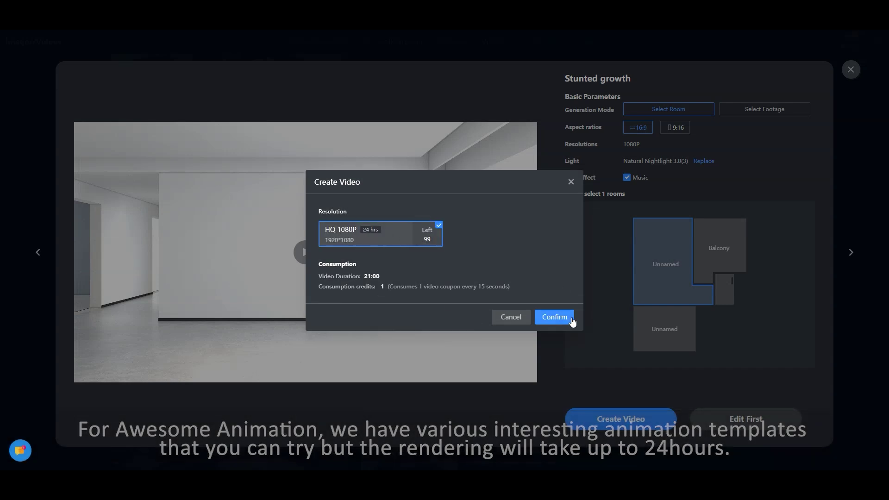
click(552, 317)
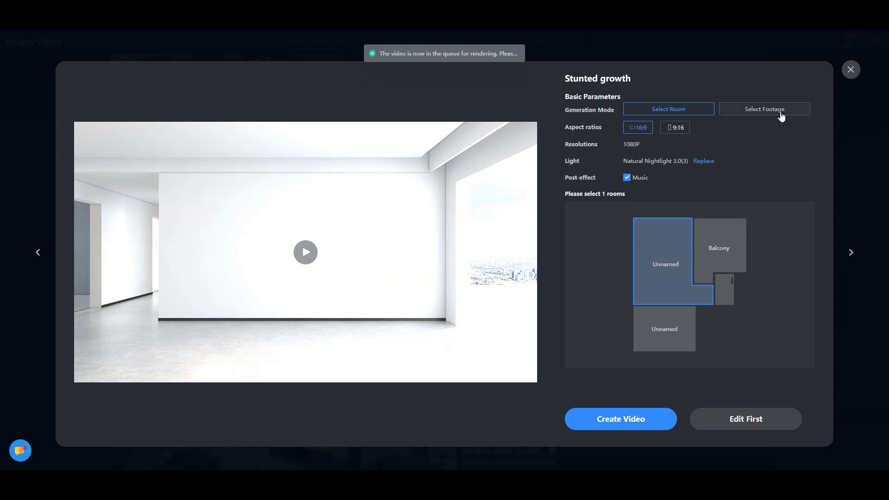
click(782, 112)
click(673, 111)
Close the template lists and start a Single Product Showcase video.
click(850, 70)
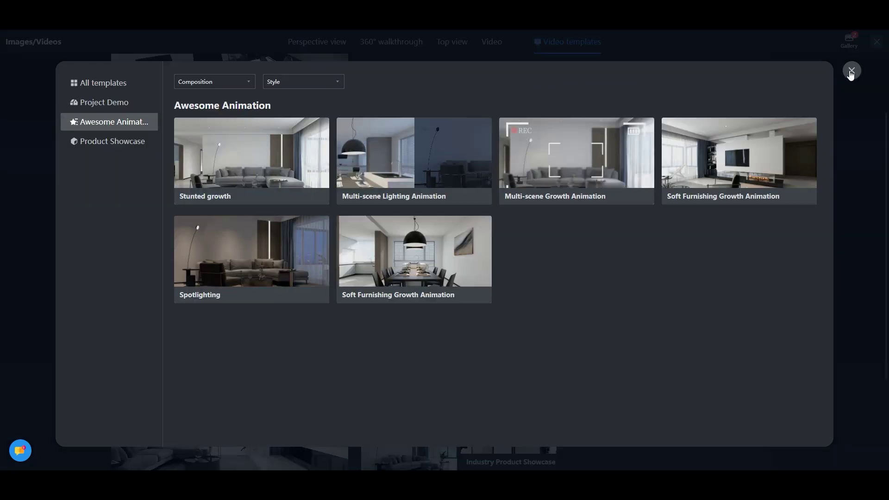
click(851, 71)
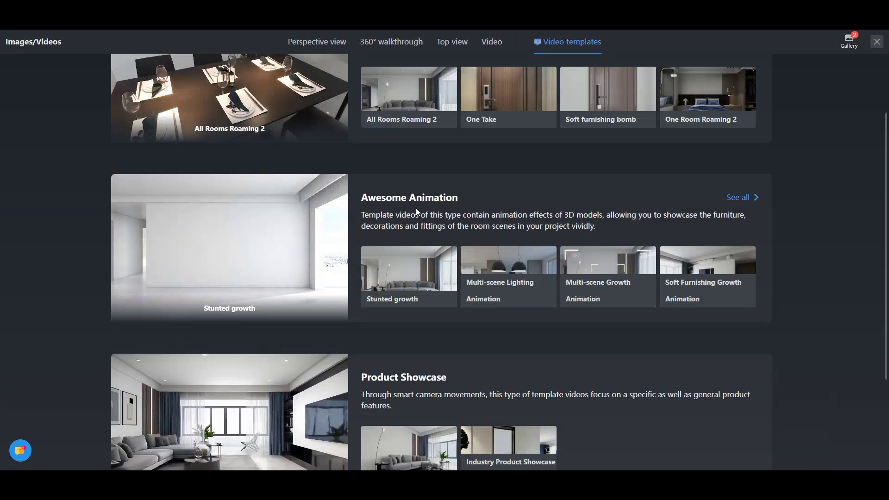
scroll(523, 251, down, 2)
scroll(526, 246, down, 2)
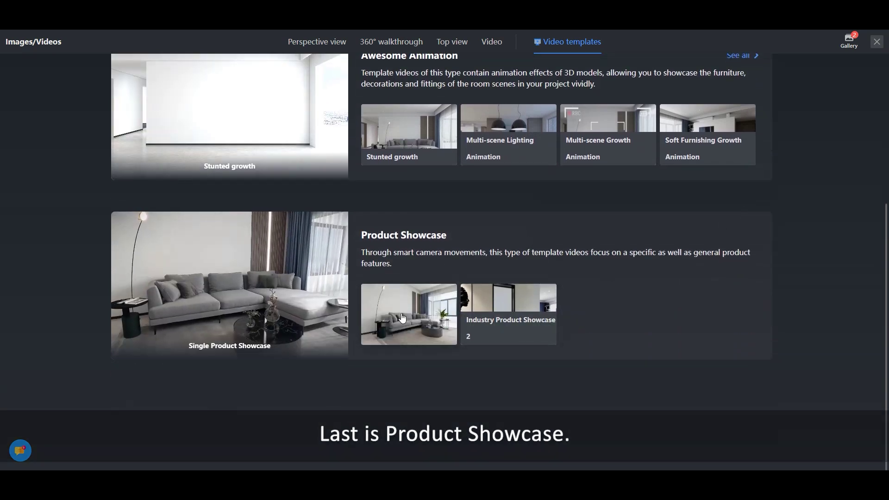
mouse_move(229, 409)
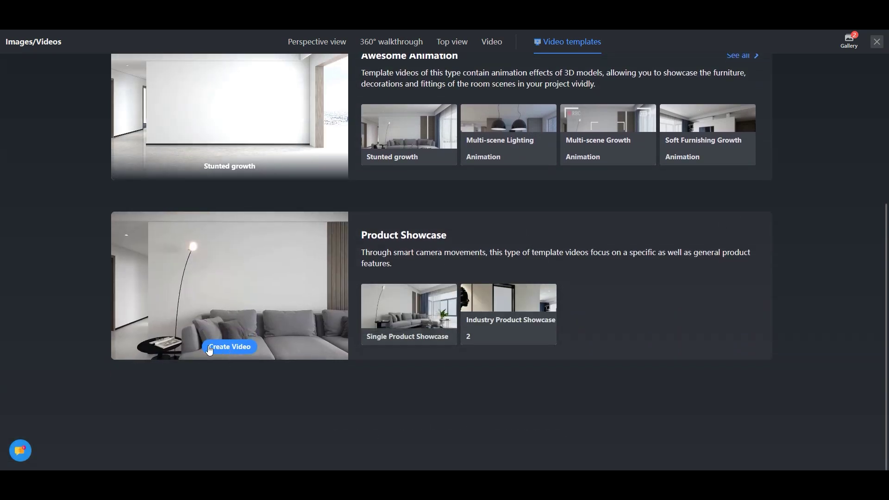
click(209, 347)
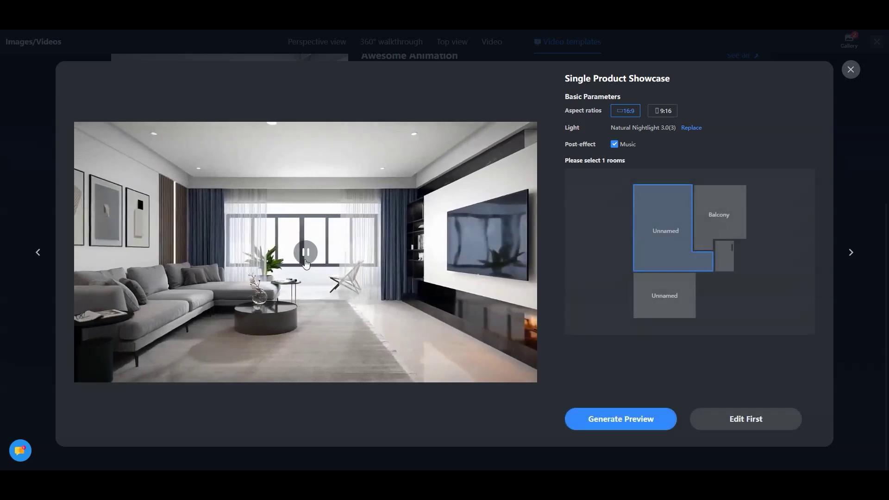